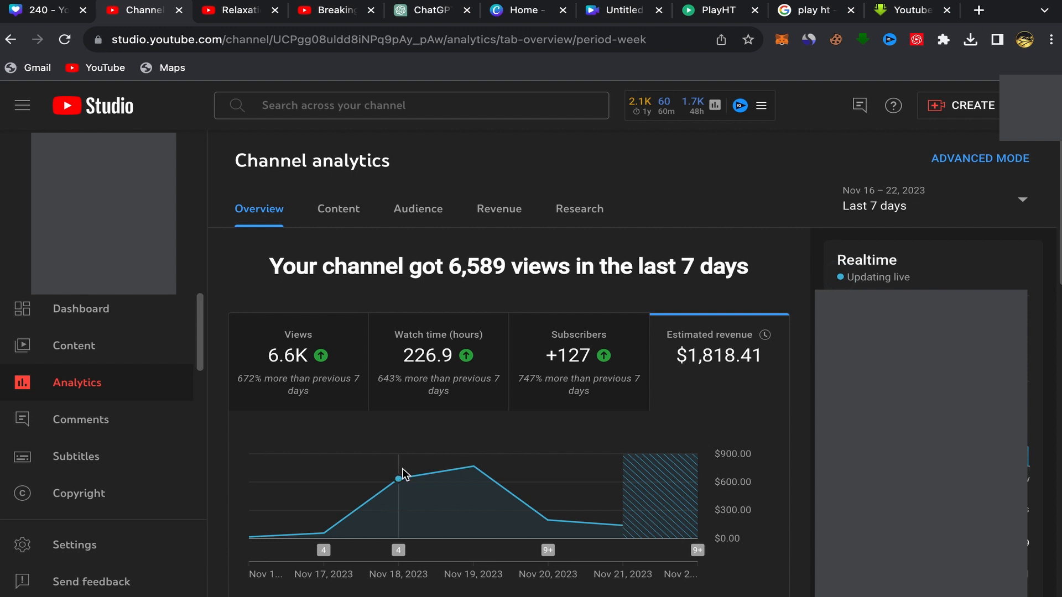
- Inspect the daily estimated revenue around Nov 19, 2023 on the channel's seven-day analytics chart
mouse_move(433, 470)
mouse_move(473, 466)
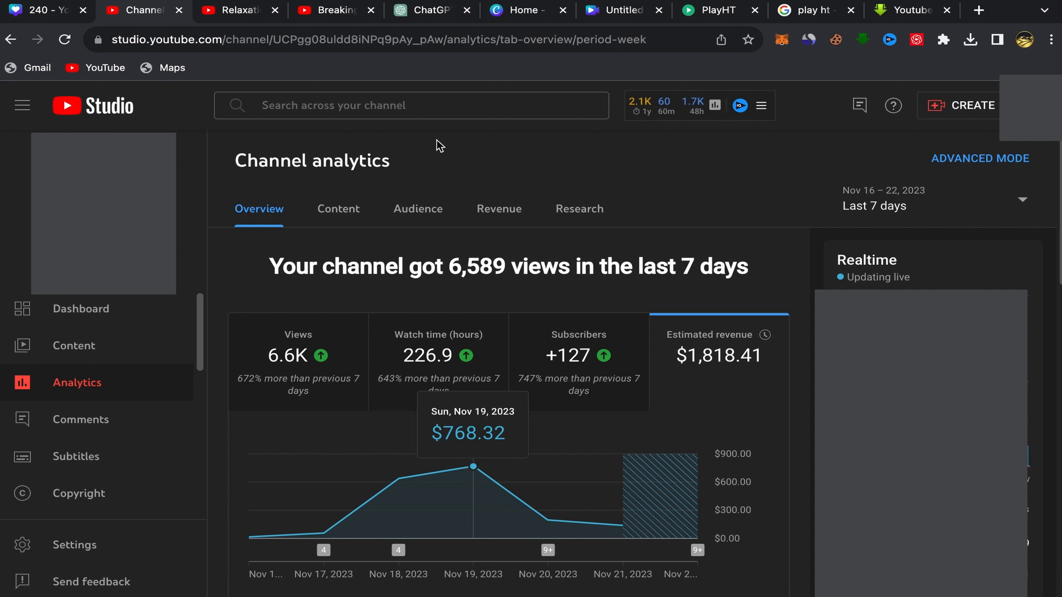
- Review the Relaxation Film channel's stats, including its views, subscribers, keyword tags and date range options
click(241, 19)
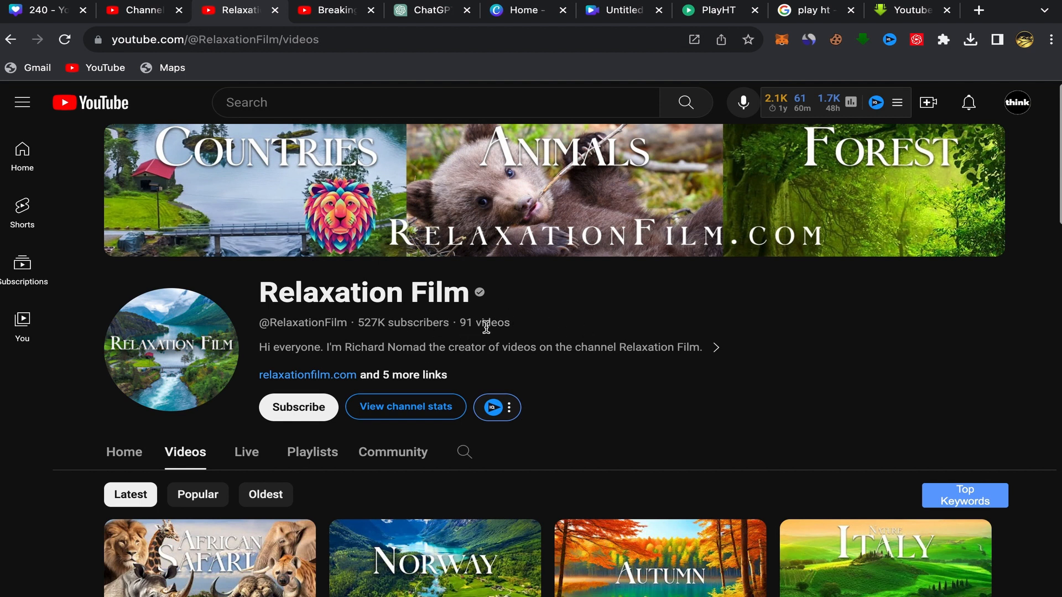
scroll(392, 293, down, 2)
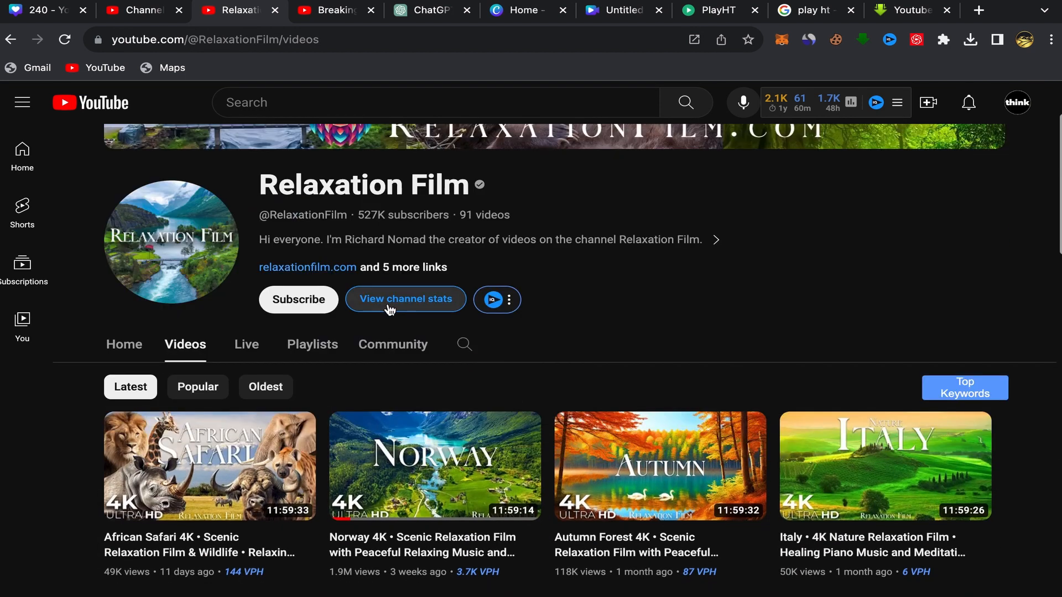
click(396, 305)
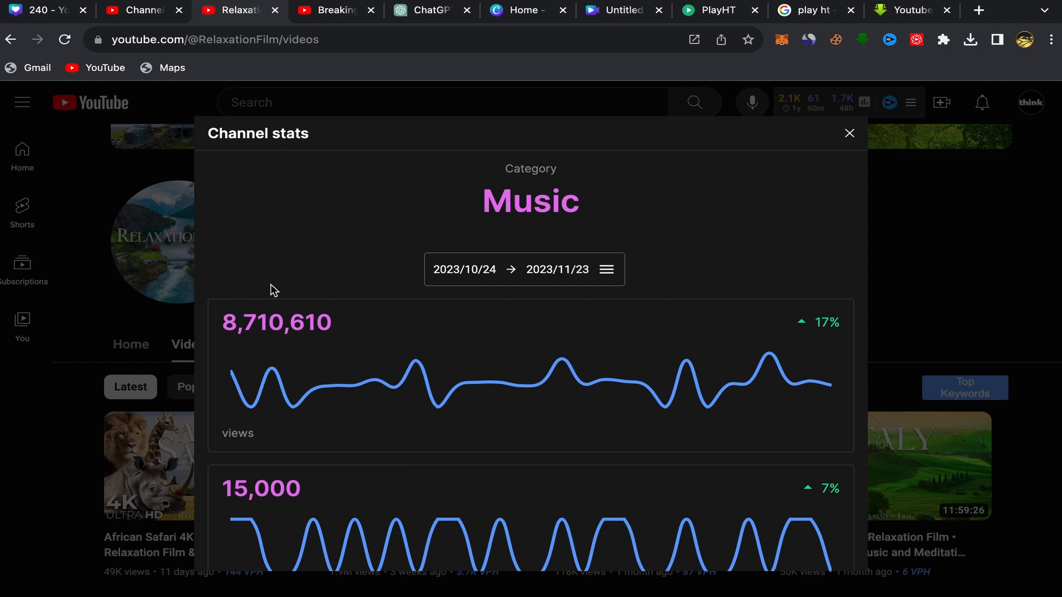
scroll(361, 366, down, 5)
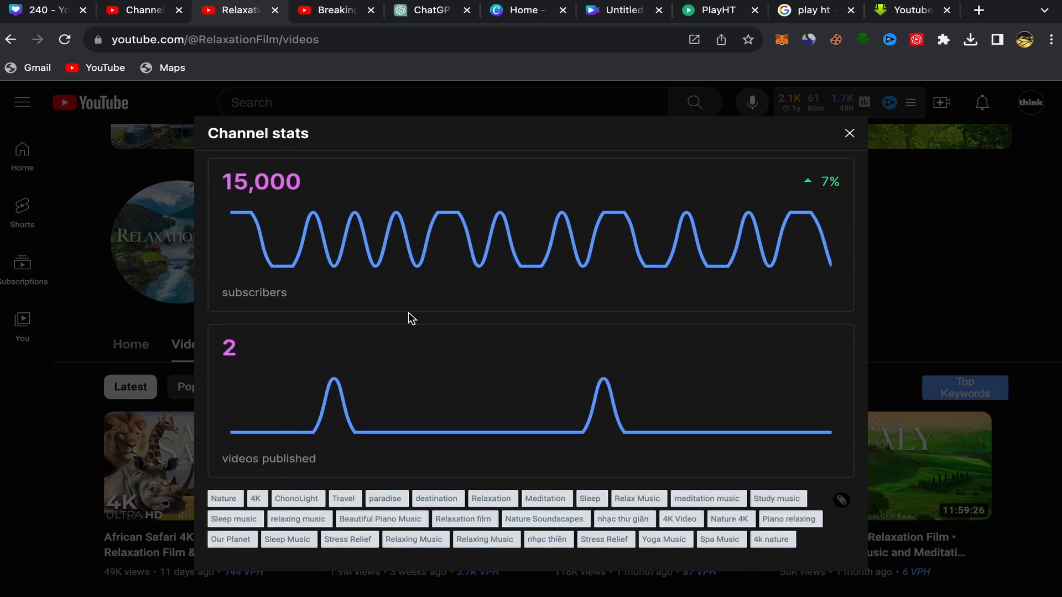
scroll(439, 308, up, 5)
click(607, 270)
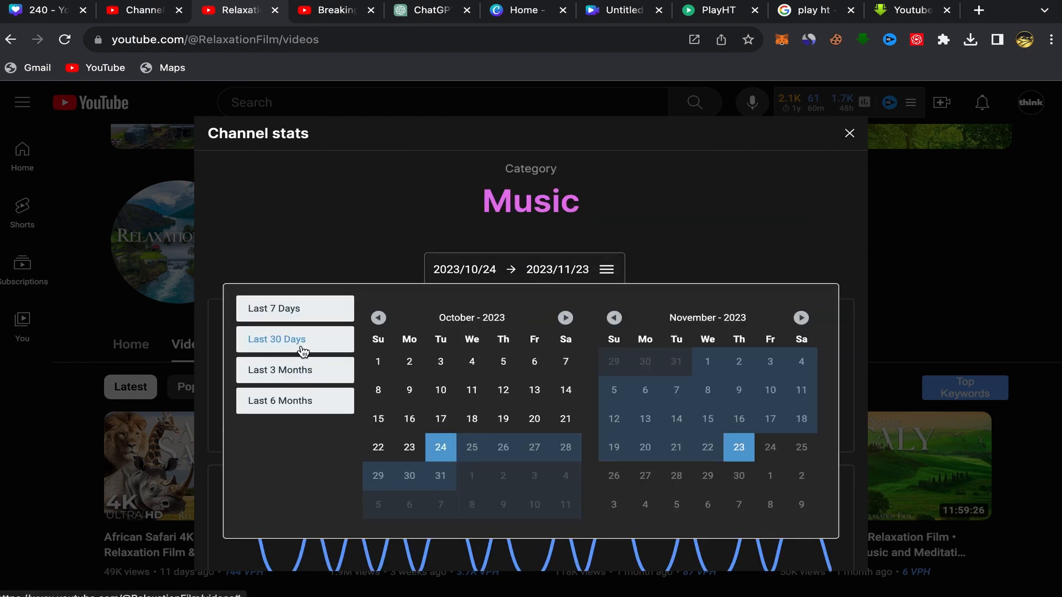
click(849, 134)
- Look over the latest uploads on the Relaxation Film channel, including the Norway video
scroll(575, 299, down, 3)
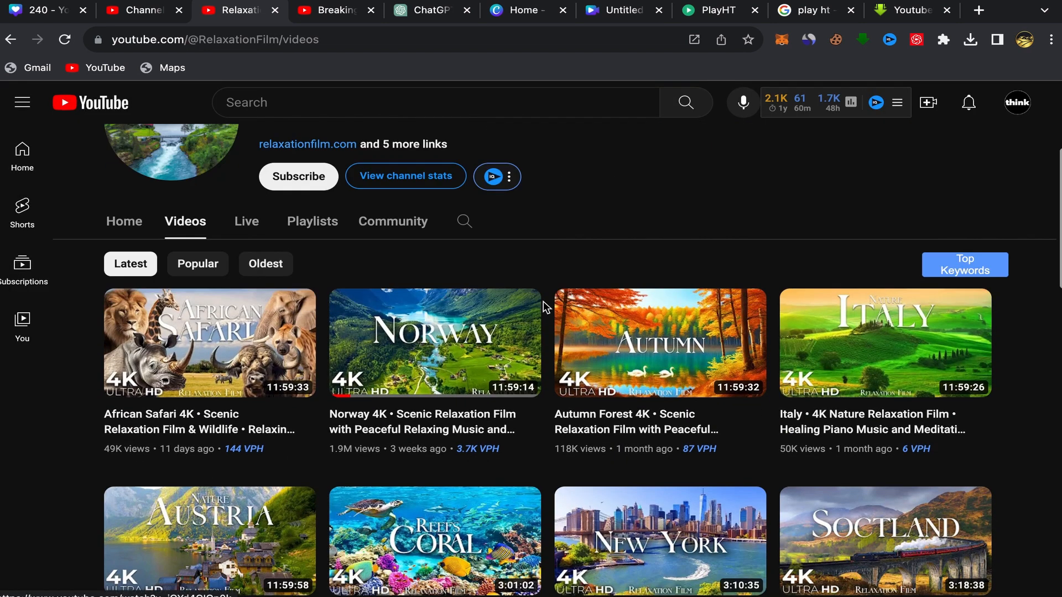
scroll(544, 332, up, 1)
scroll(545, 332, down, 1)
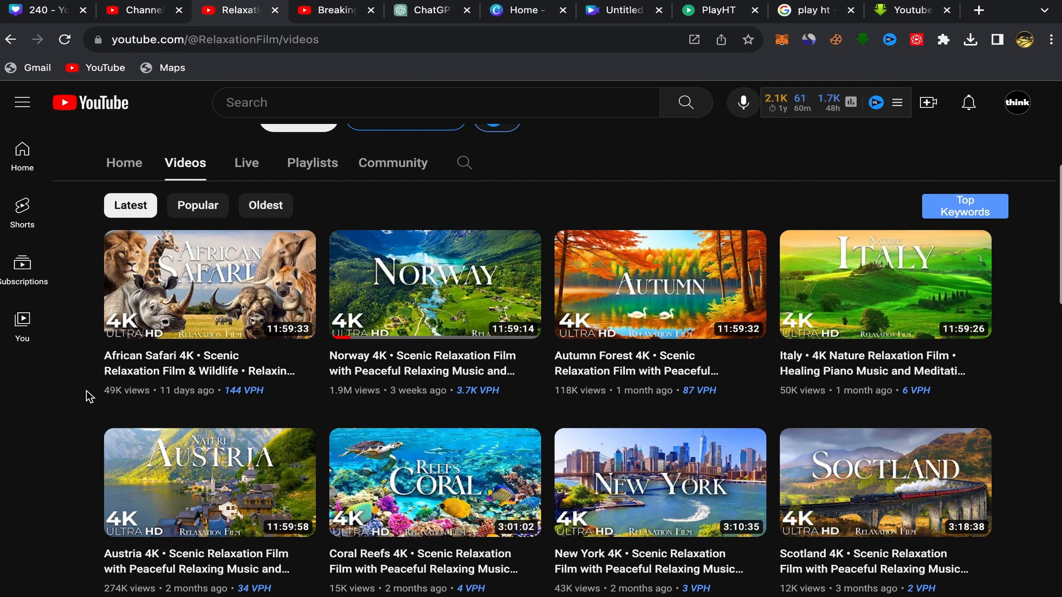
mouse_move(398, 354)
- Switch to the untitled video design in Canva and search the elements for "norway"
click(525, 14)
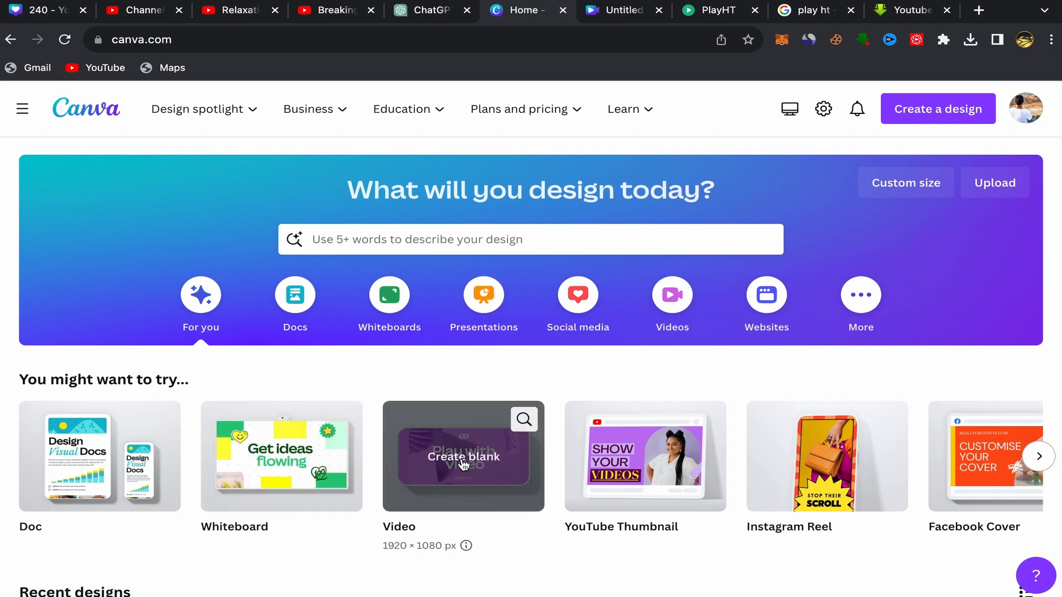
click(622, 10)
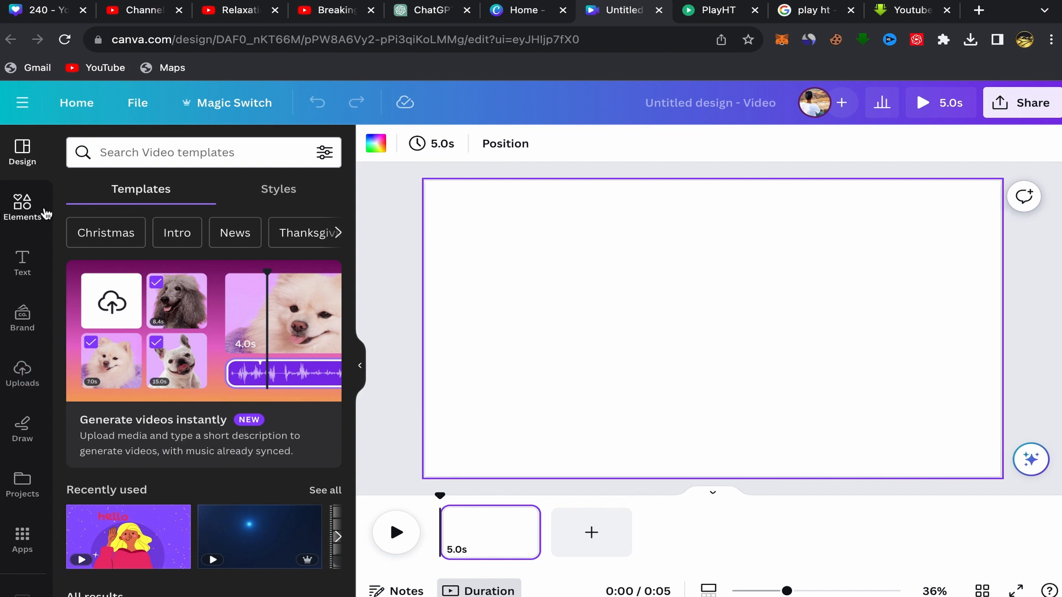
click(21, 206)
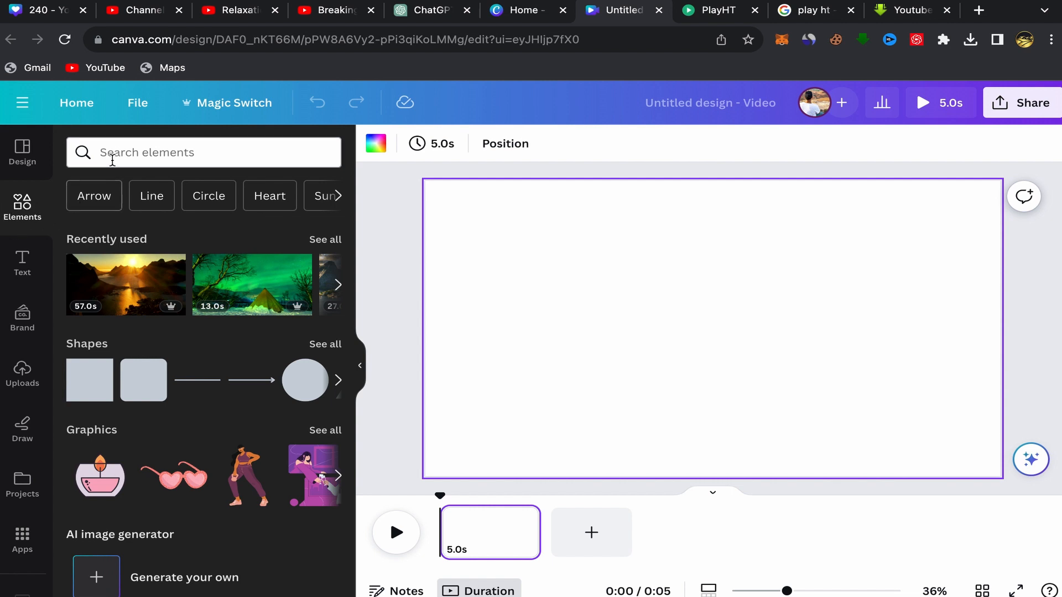
click(122, 148)
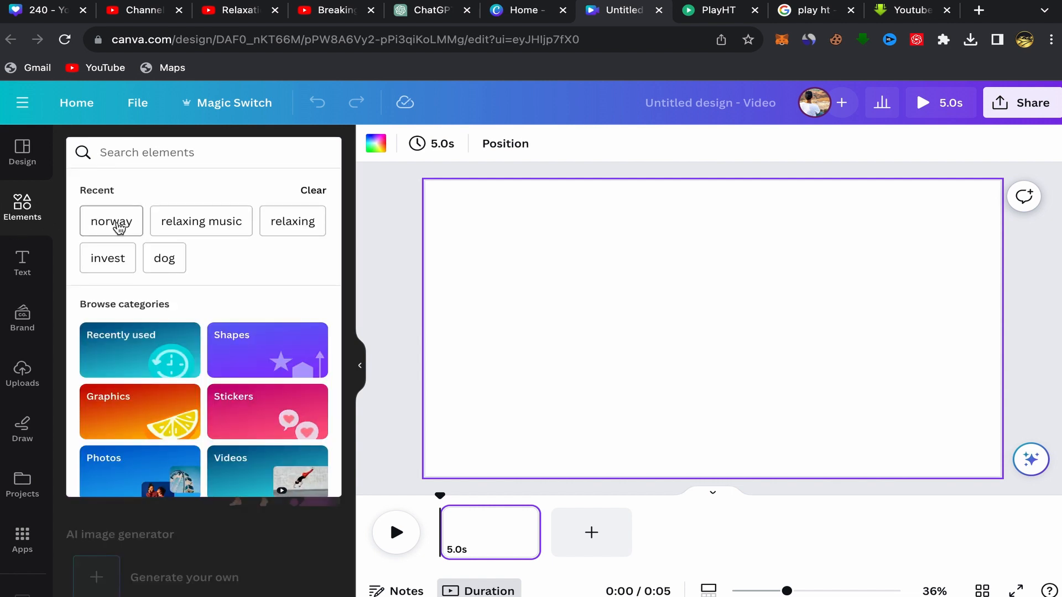
click(116, 228)
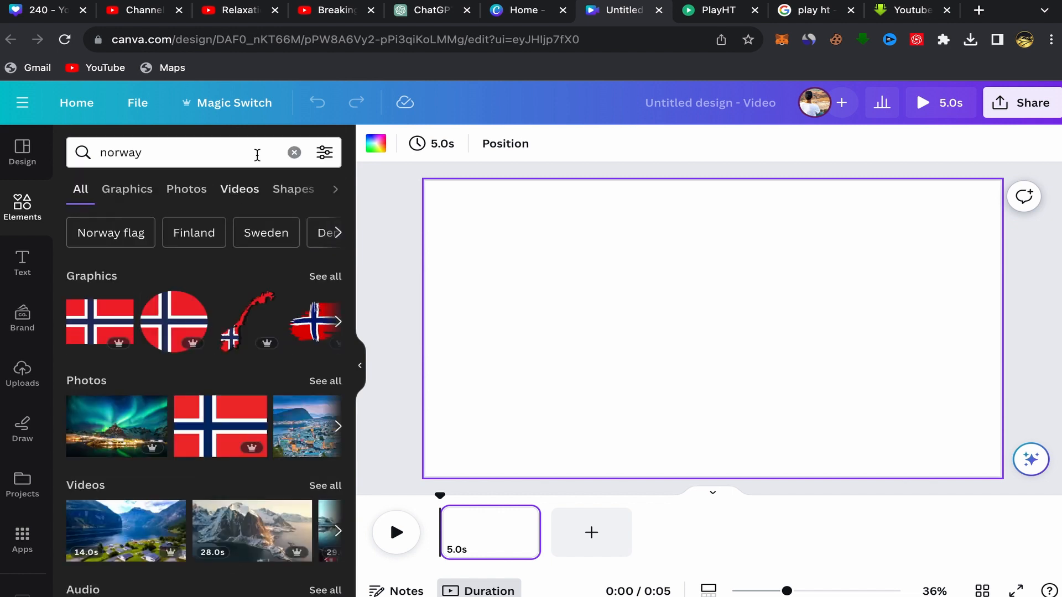
- Return to the Relaxation Film channel's video list on YouTube for reference
click(320, 12)
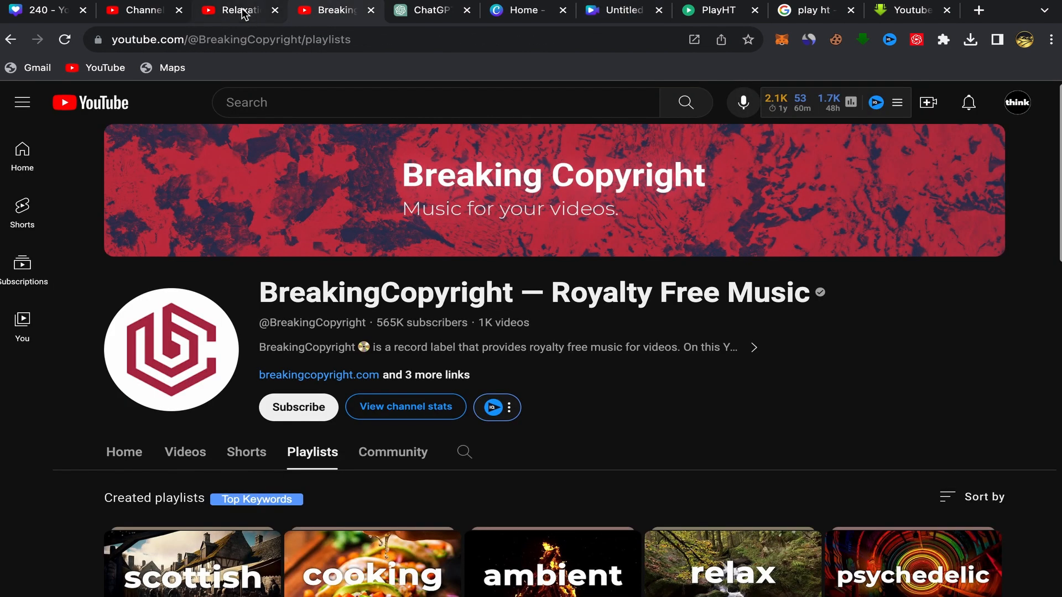
click(247, 13)
mouse_move(371, 266)
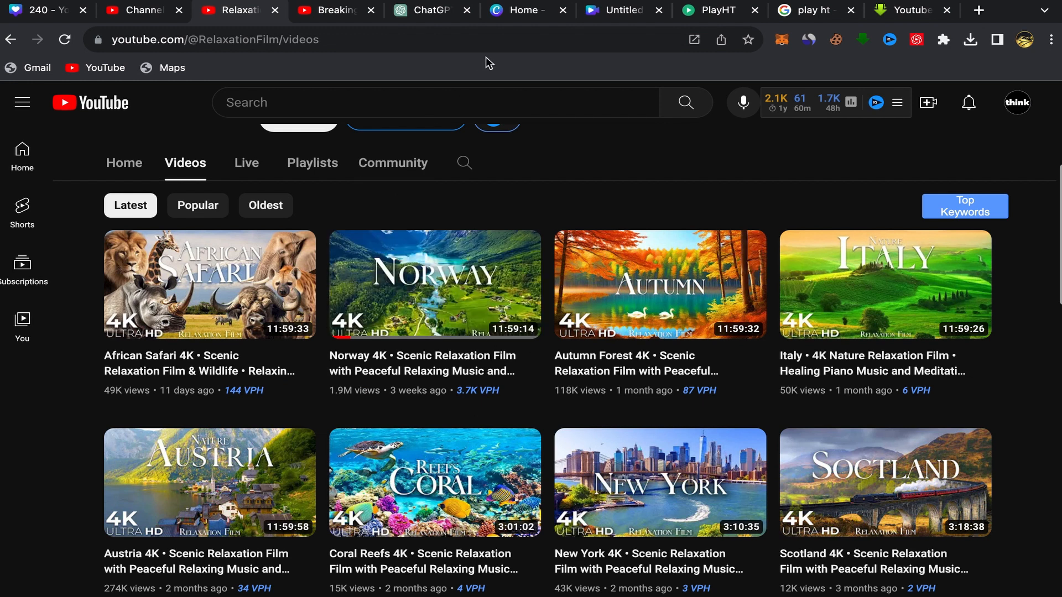
- In the Canva video design, limit the norway results to videos and set the 16-second green river valley clip as the page background
click(609, 12)
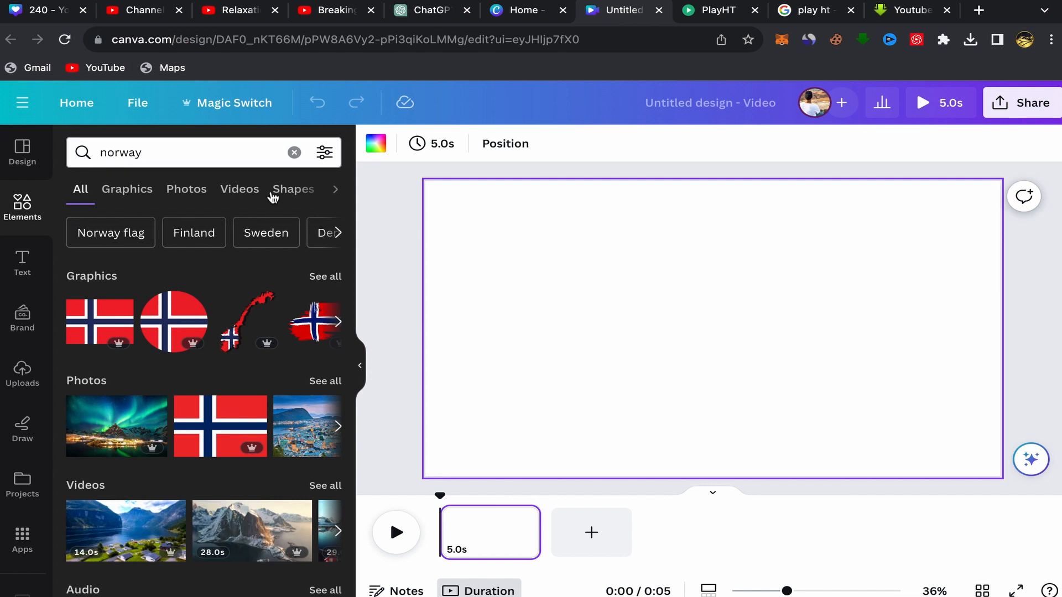
click(243, 189)
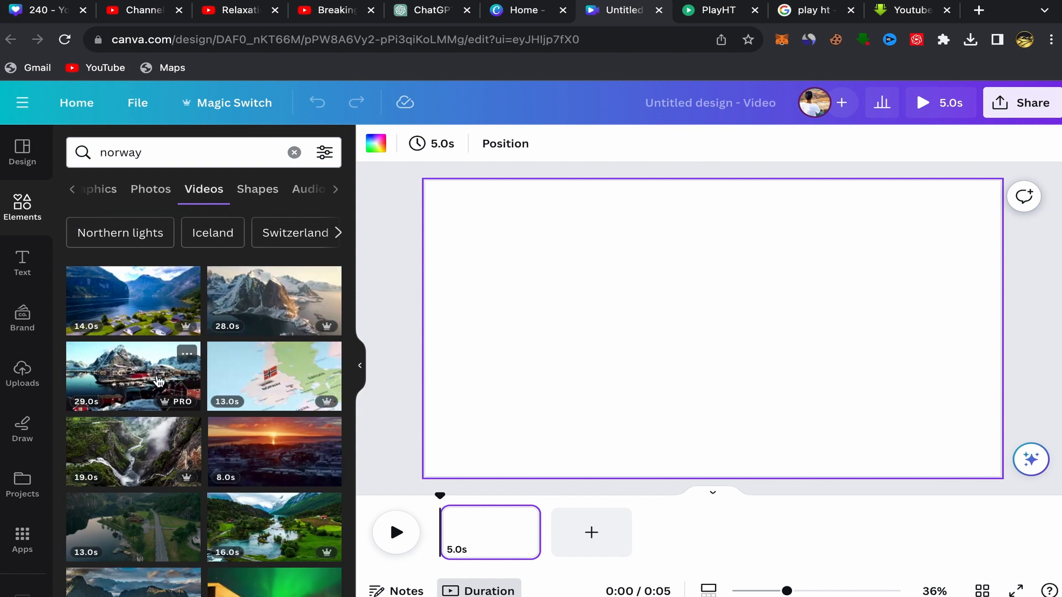
scroll(245, 414, down, 2)
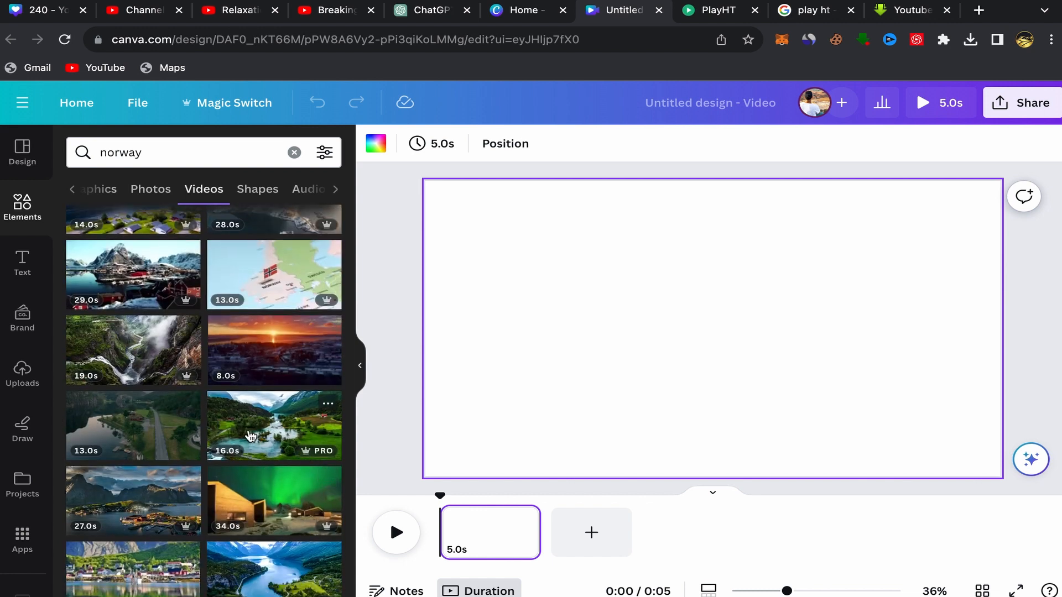
click(250, 437)
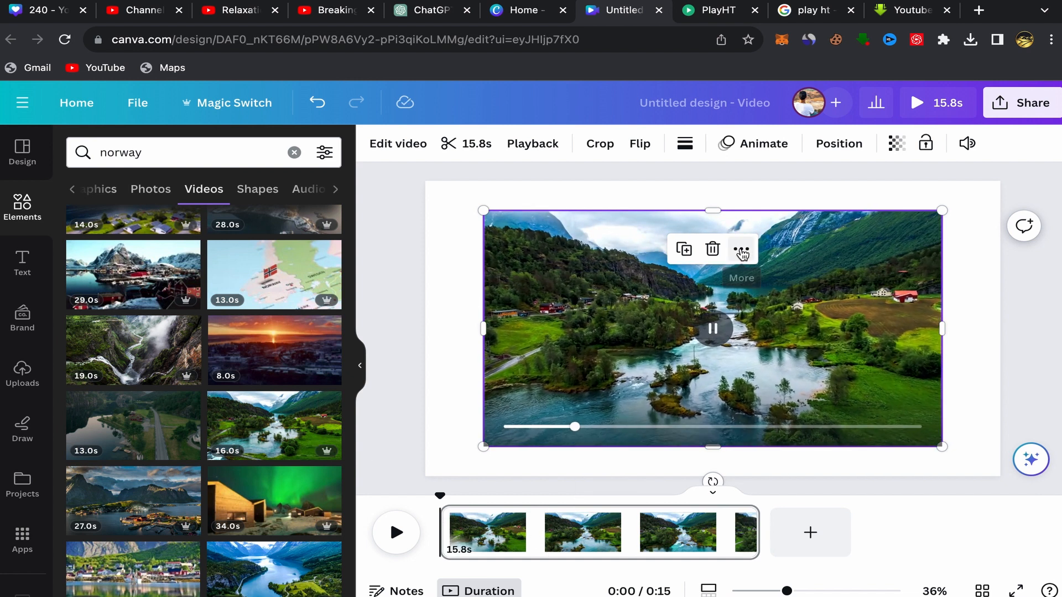
click(741, 251)
click(774, 507)
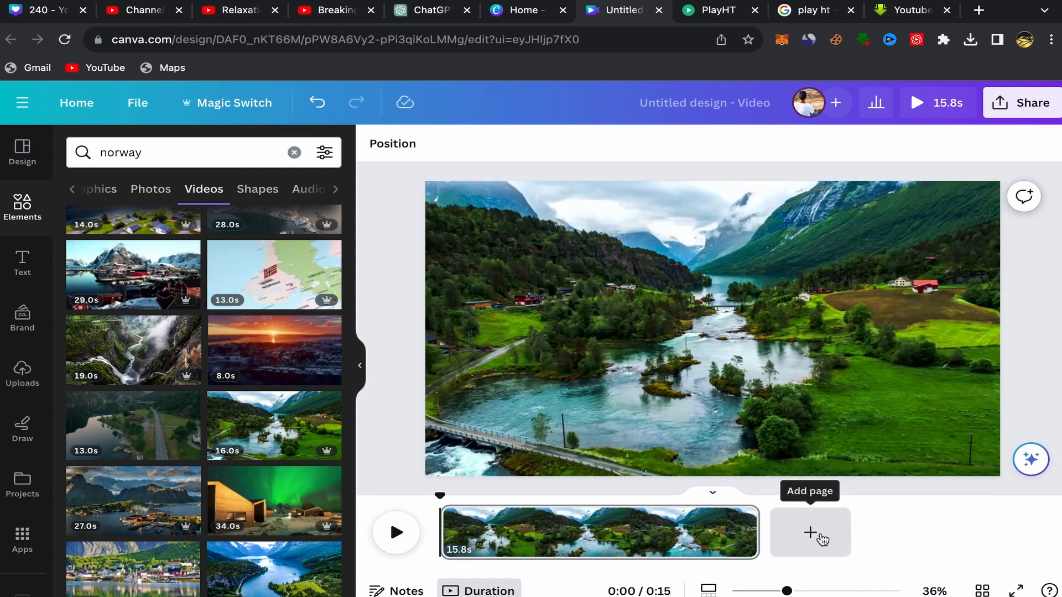
- Add a second page and set the 19-second misty river gorge clip as its background
click(816, 536)
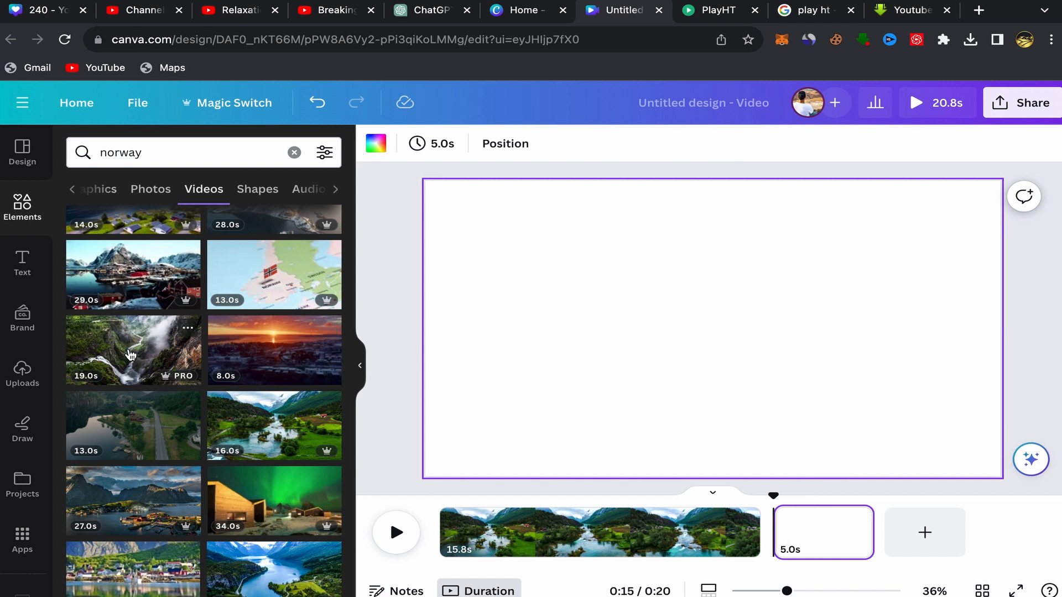
click(123, 358)
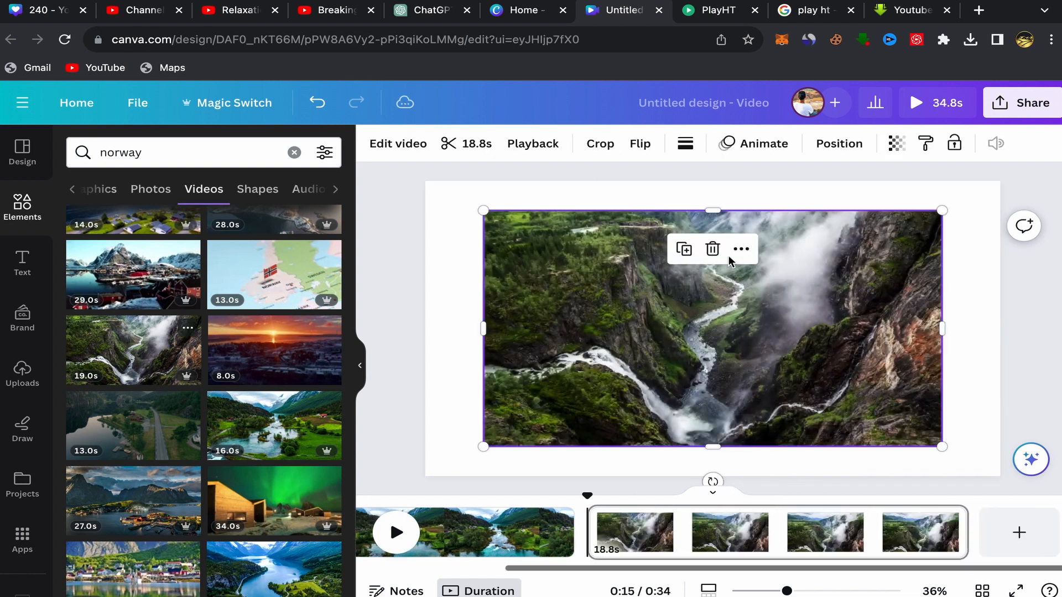
click(741, 249)
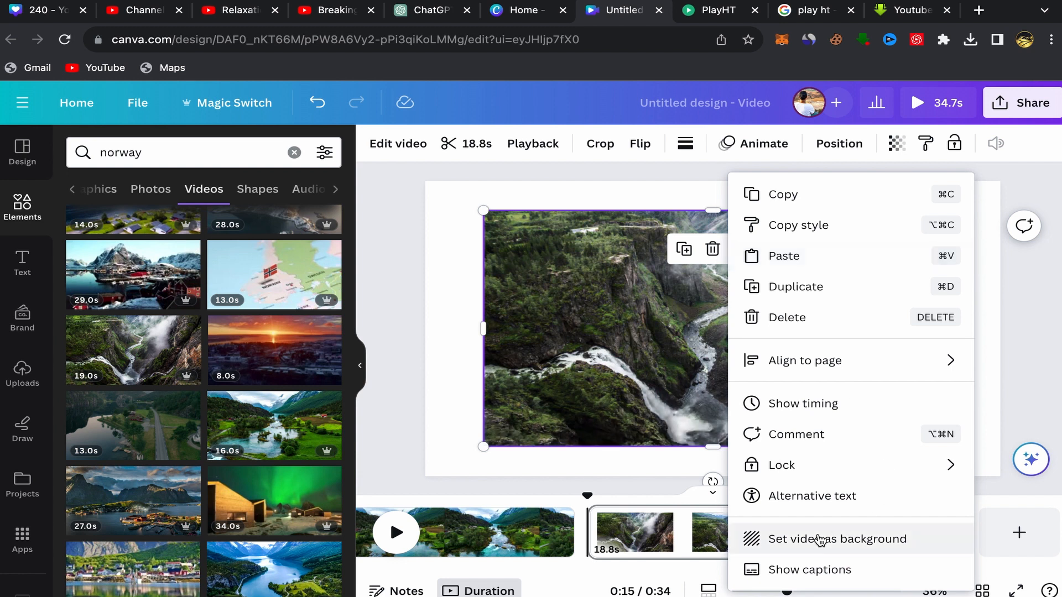
click(820, 540)
- Add a third page and set the 27-second coastal village clip with mountains as its background
click(1019, 533)
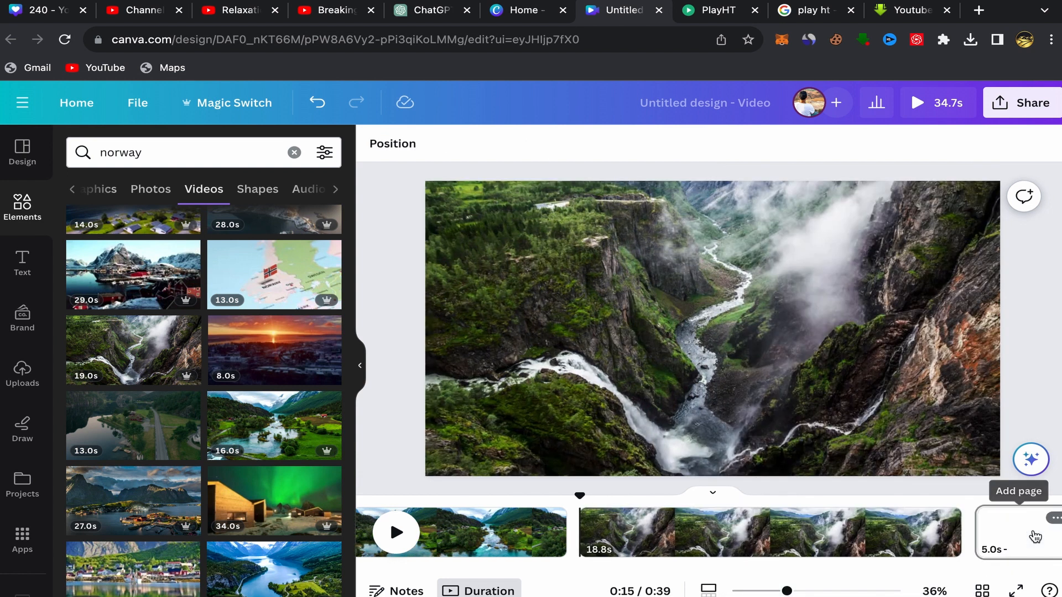
scroll(146, 362, down, 3)
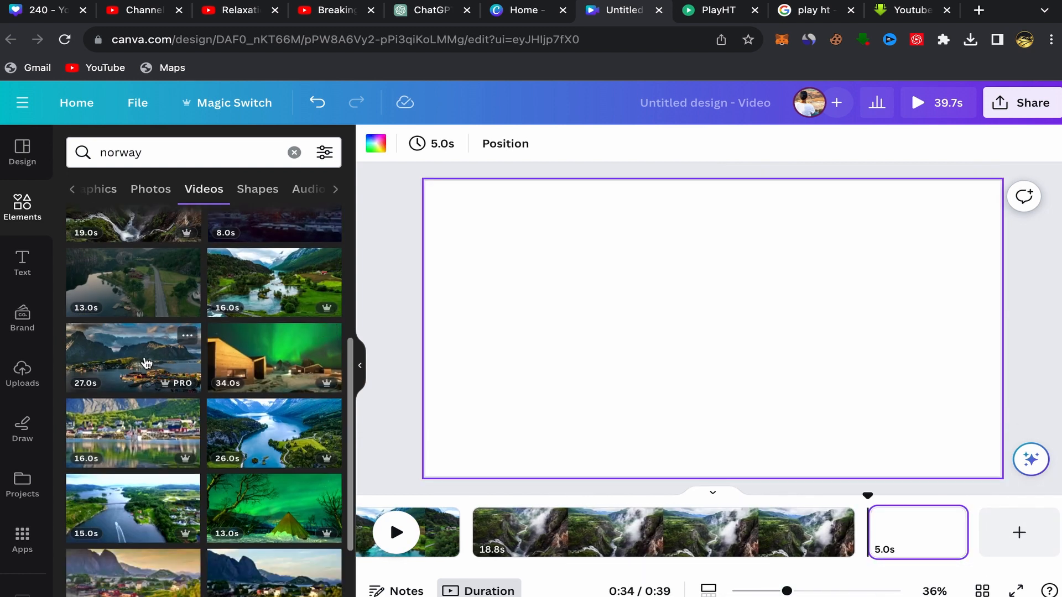
click(146, 362)
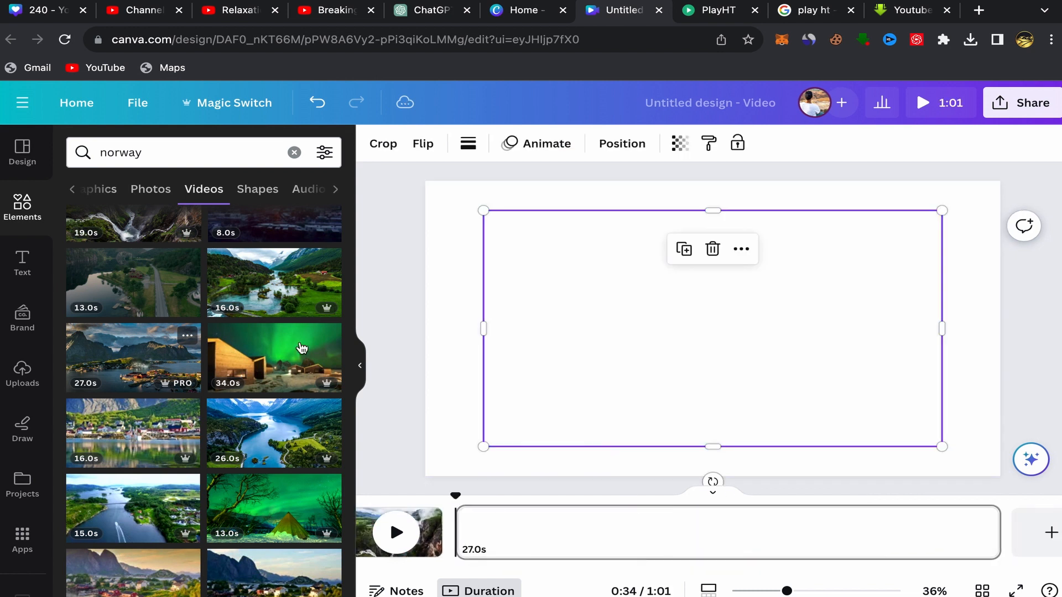
click(740, 248)
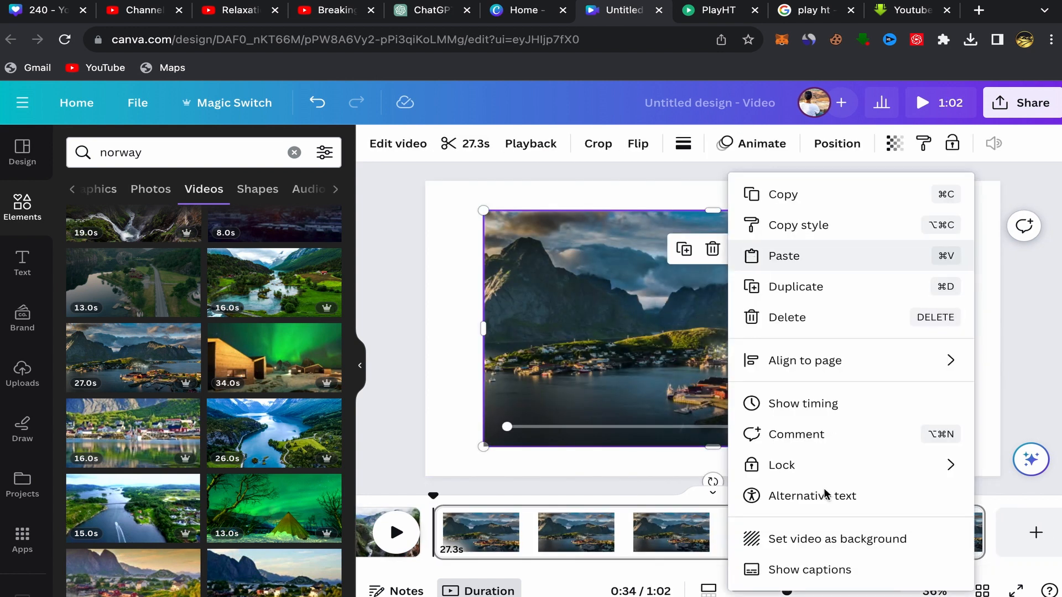
click(783, 539)
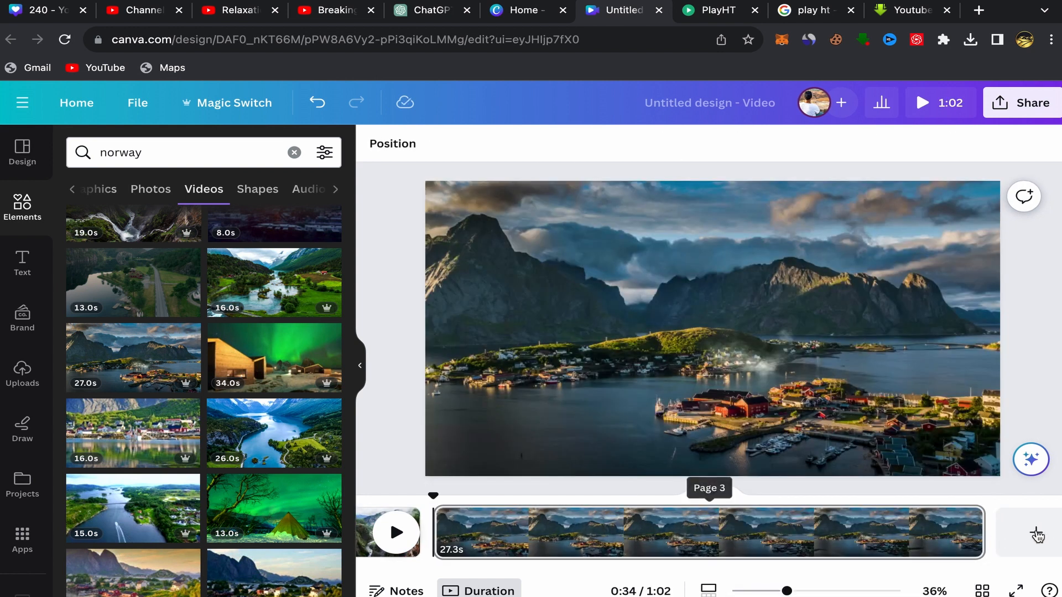
- Add a fourth page and set the 26-second blue fjord clip as its background
click(1037, 535)
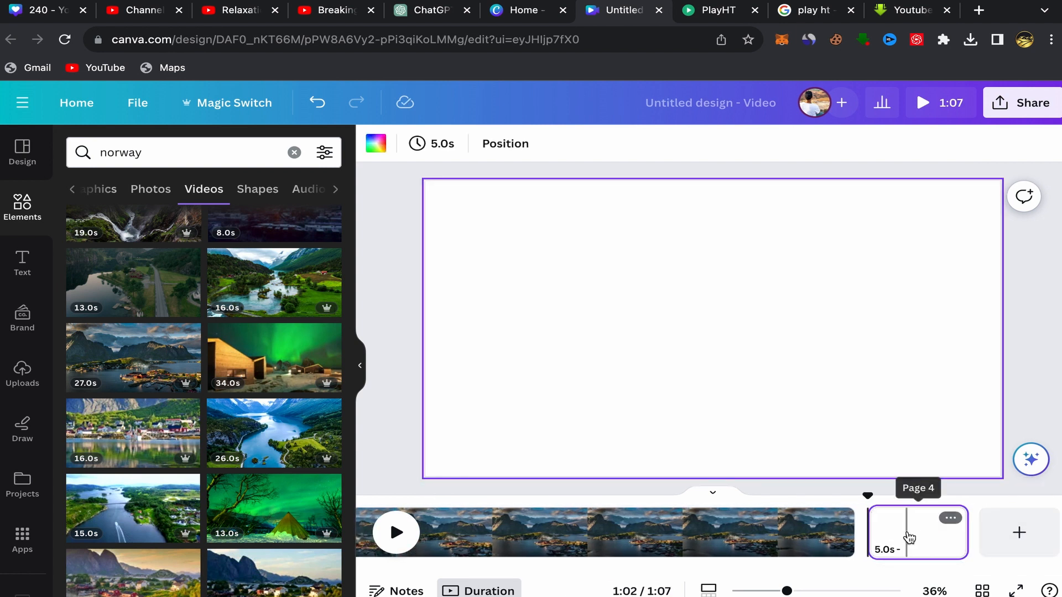
click(907, 537)
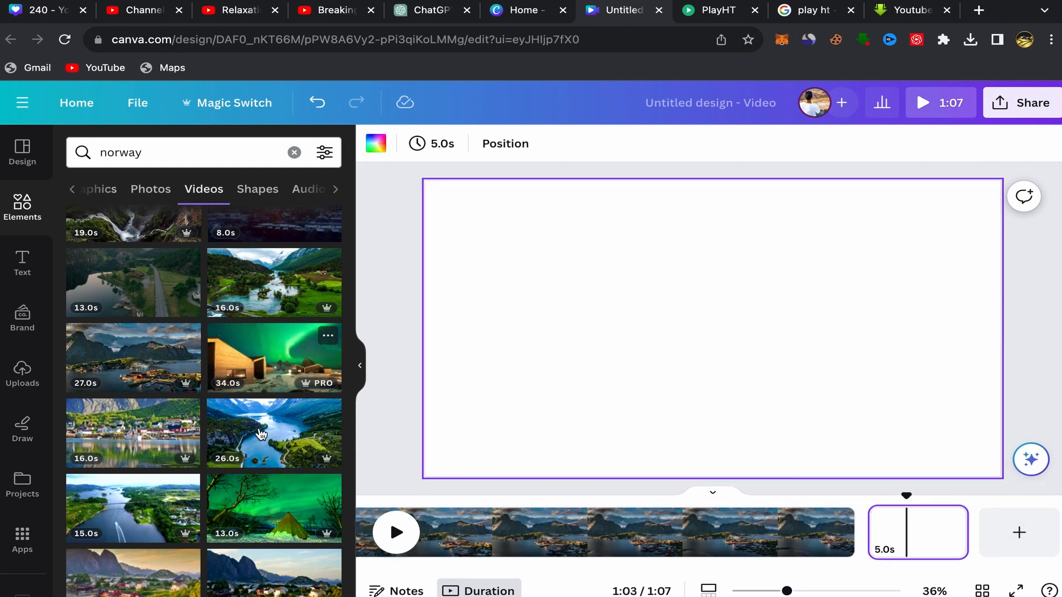
click(262, 438)
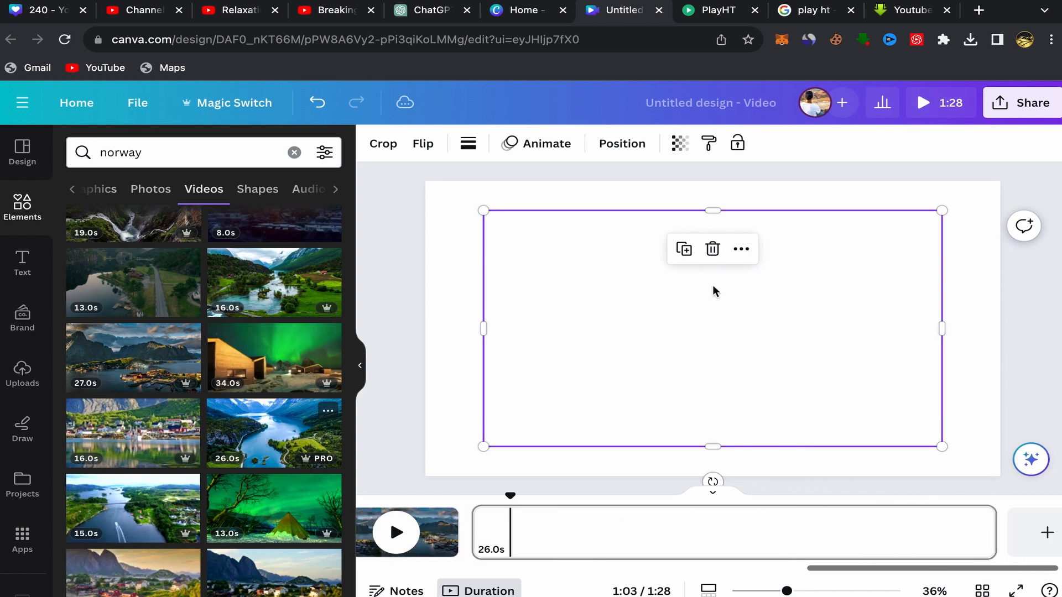
click(739, 252)
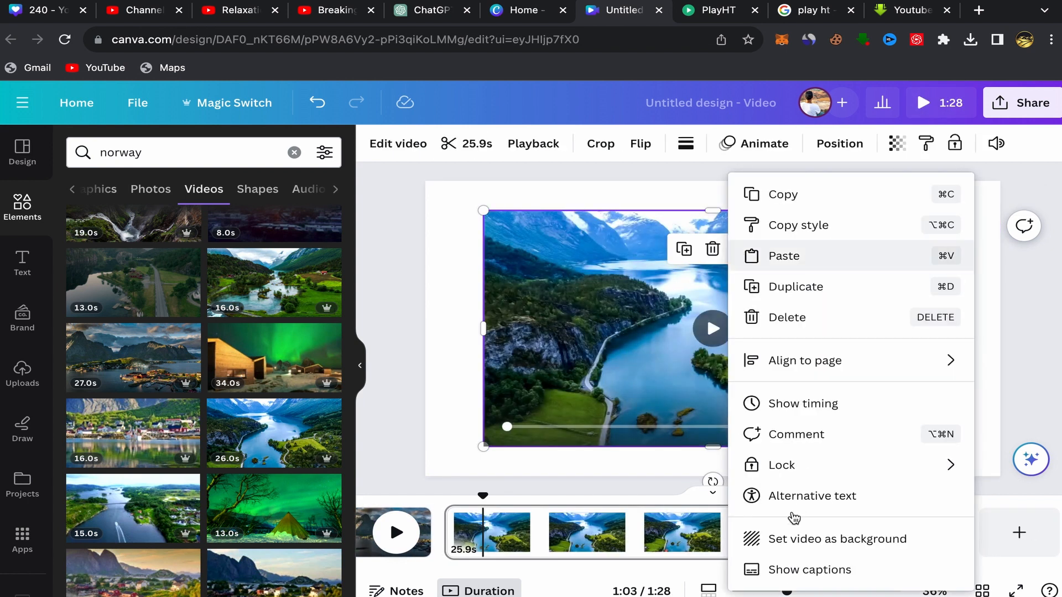
click(778, 540)
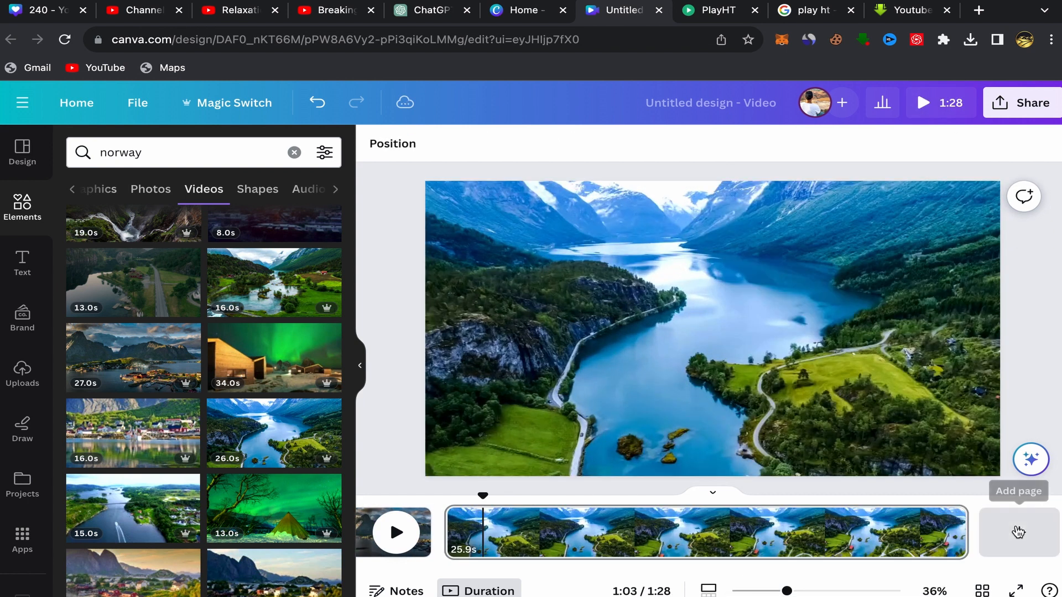
- Add a fifth page and set the 13-second green aurora clip with the tent as its background
click(1019, 533)
scroll(218, 430, down, 2)
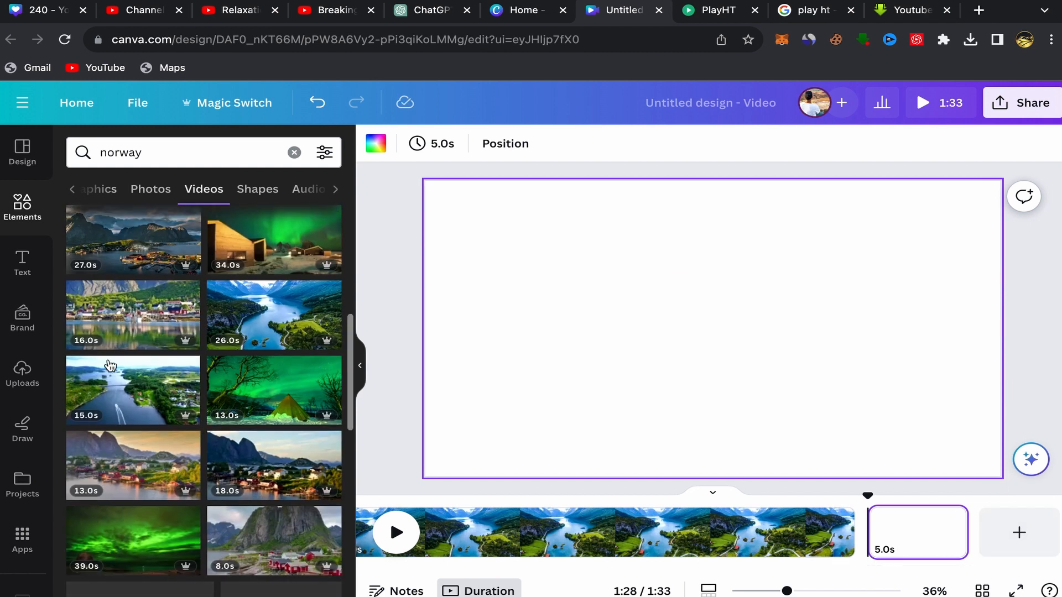
click(272, 397)
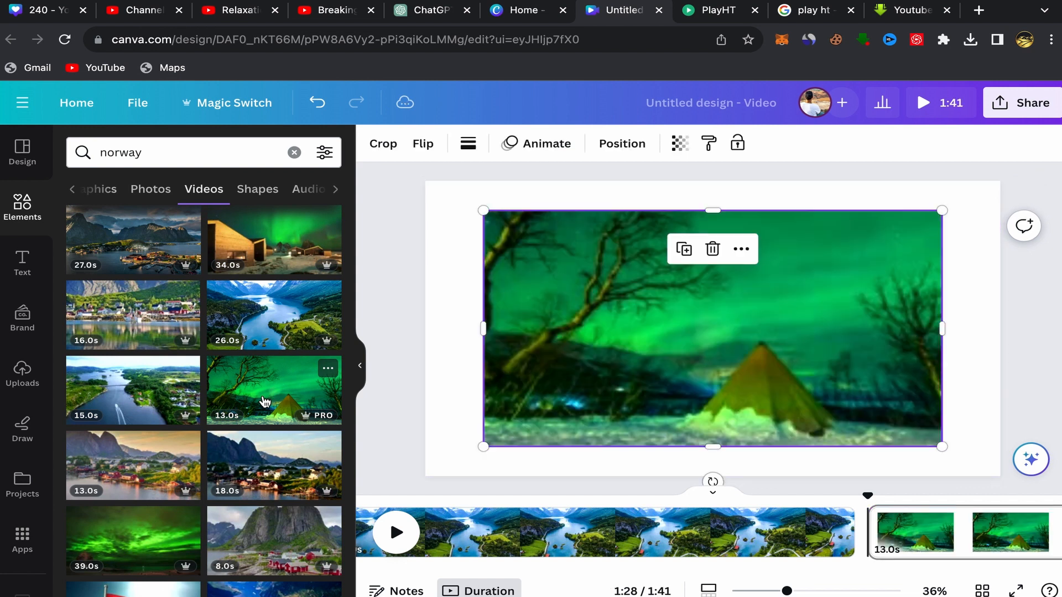
click(741, 249)
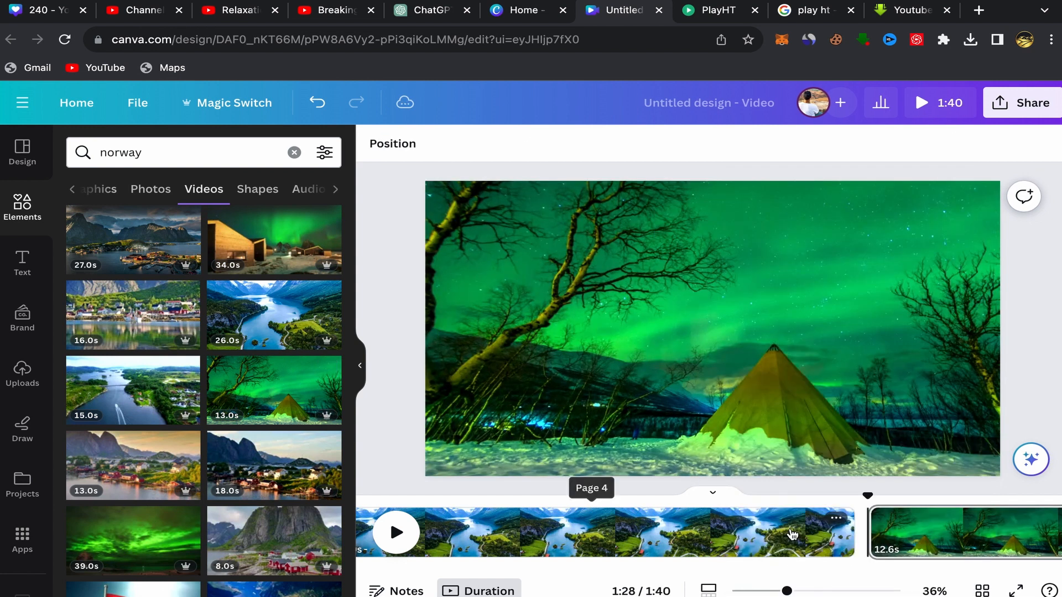
click(792, 534)
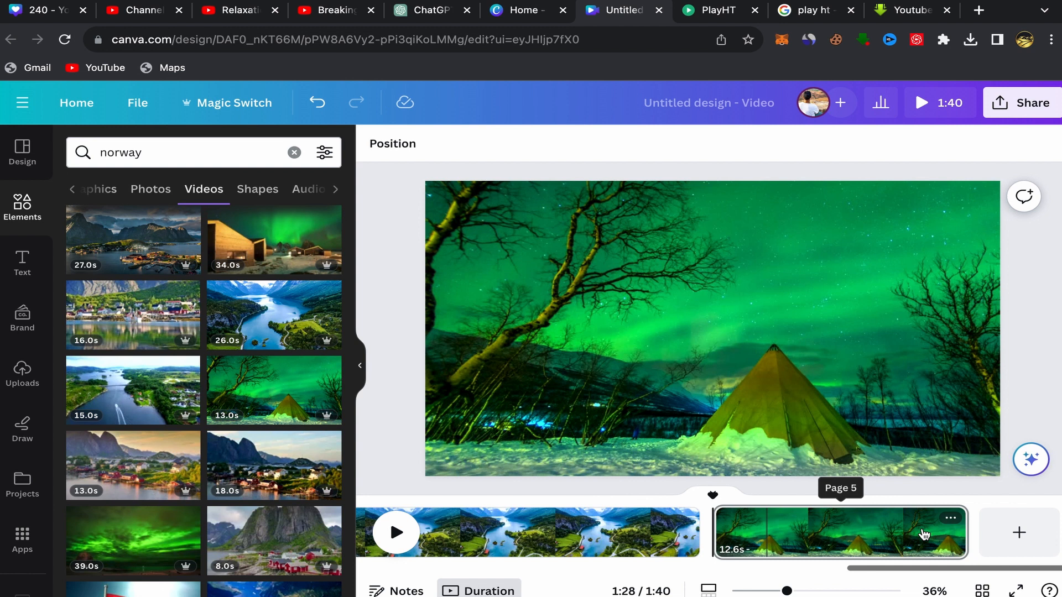
- Add a sixth page and set the 22-second clip of ships in a dark blue fjord as its background
click(1017, 533)
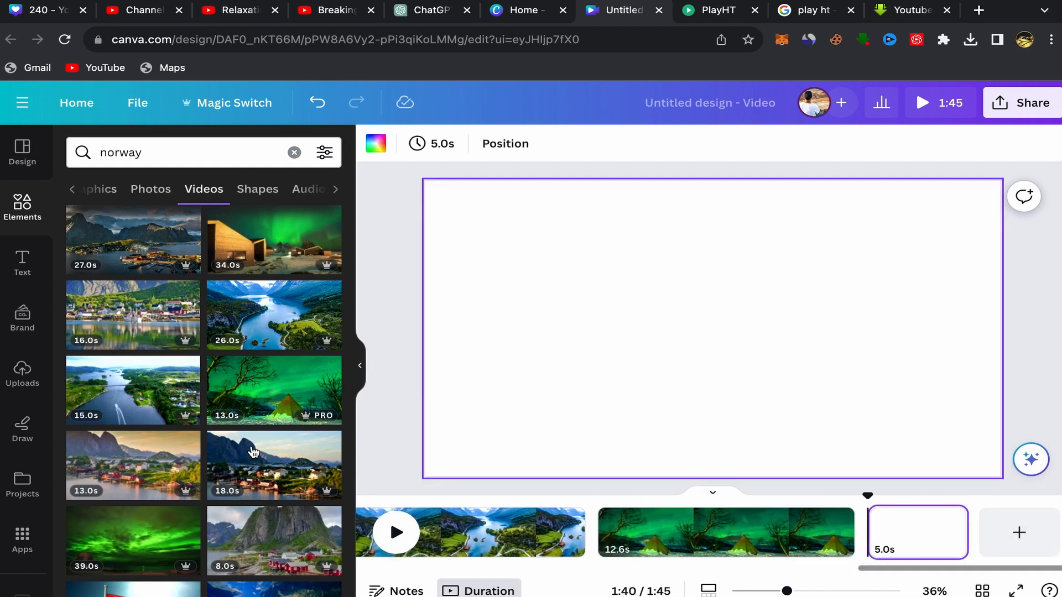
scroll(165, 346, down, 3)
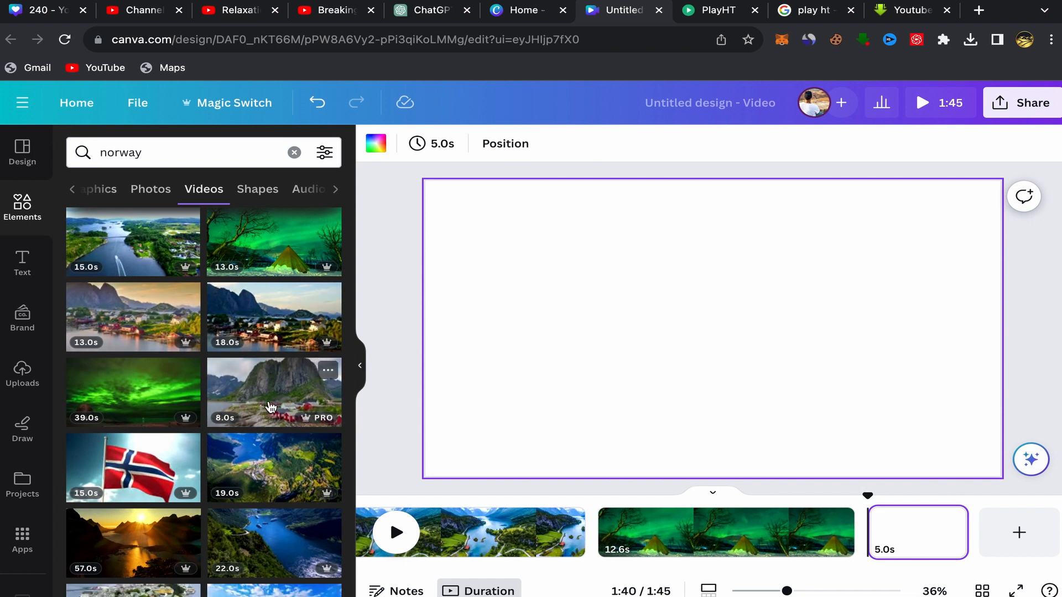
scroll(156, 393, down, 2)
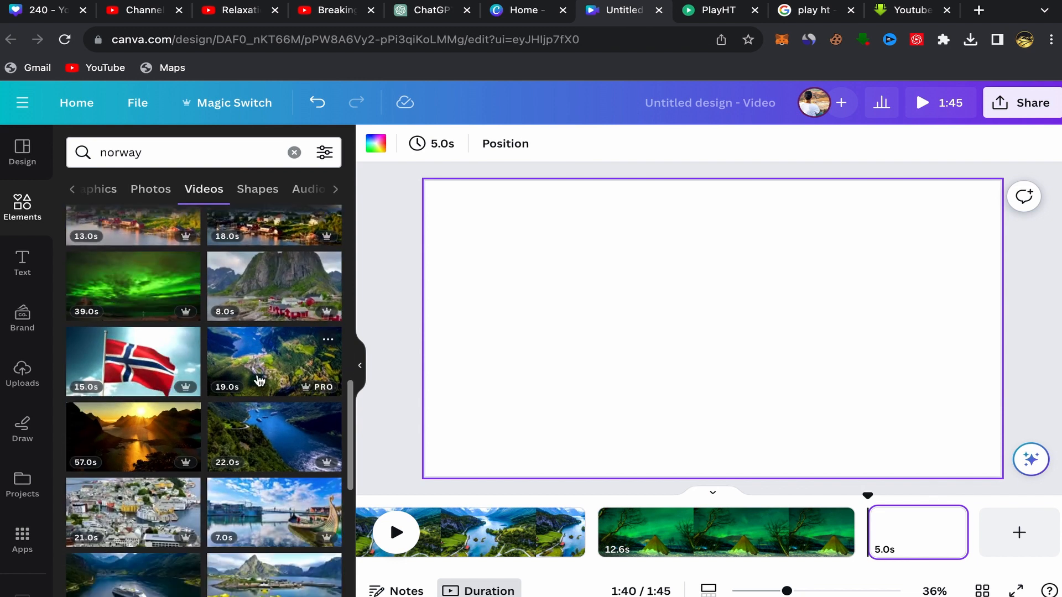
scroll(259, 379, down, 2)
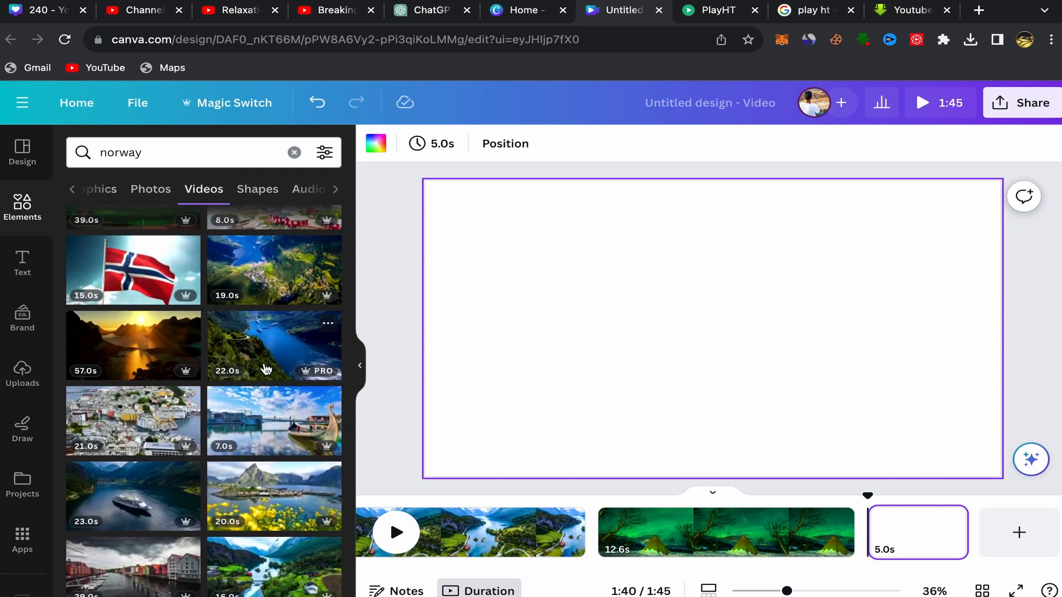
click(256, 373)
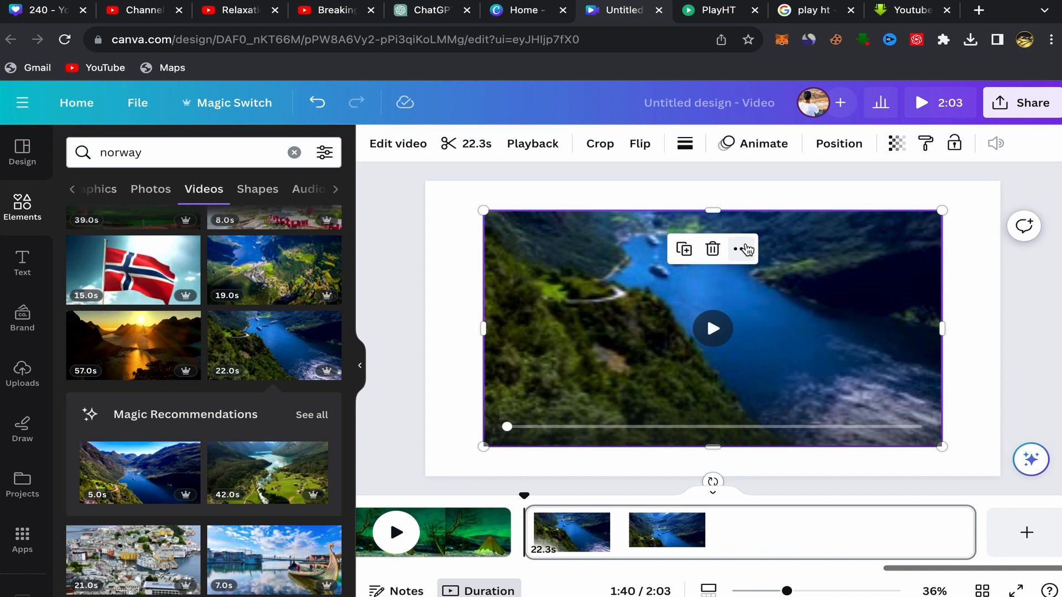
click(741, 249)
click(781, 544)
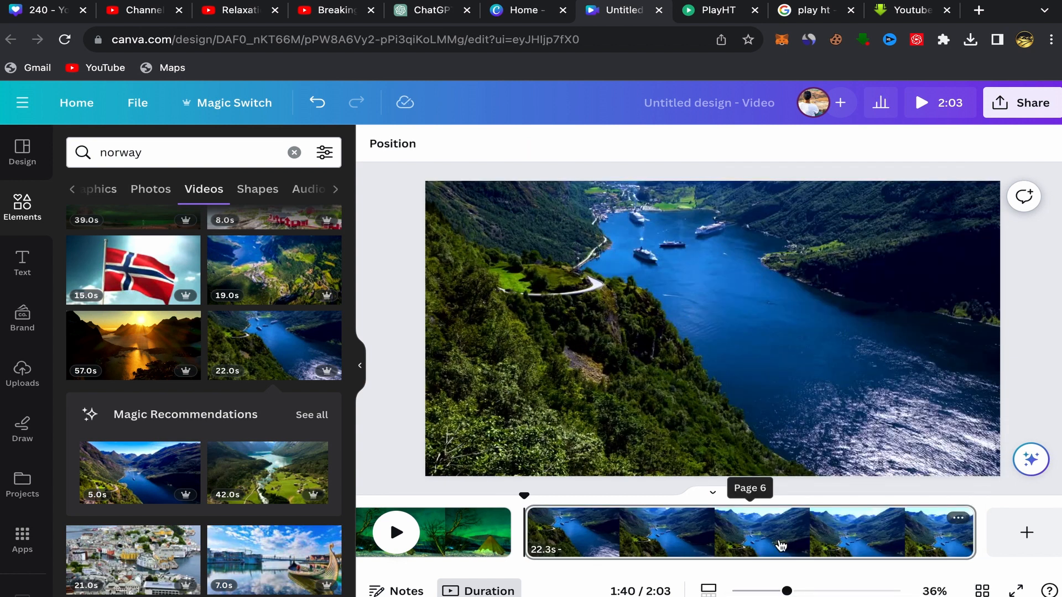
- Add a seventh page and set the 57-second golden sunset clip over the mountains and water as its background
click(1027, 531)
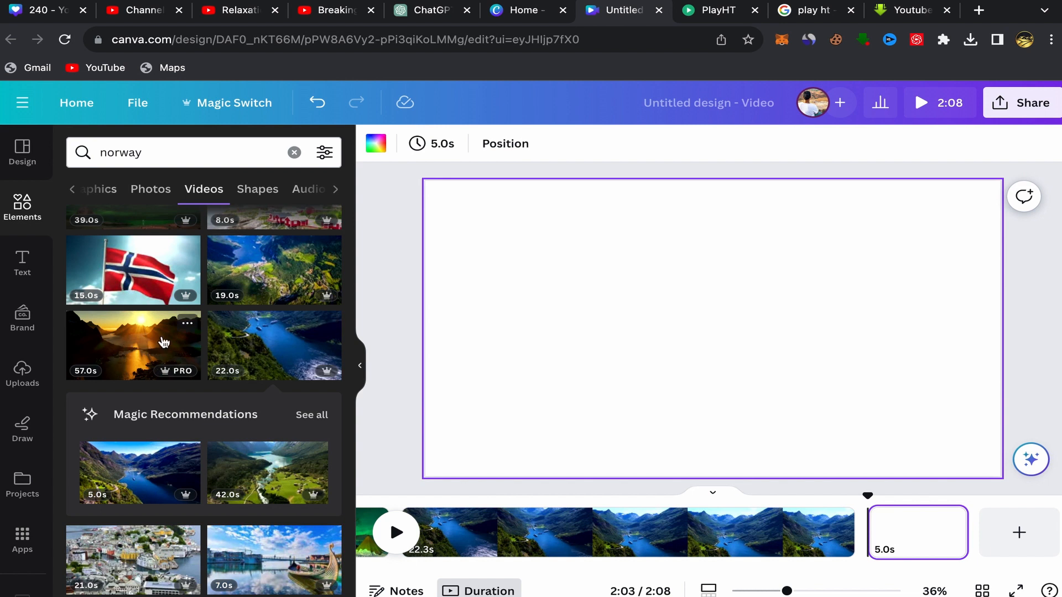
click(143, 344)
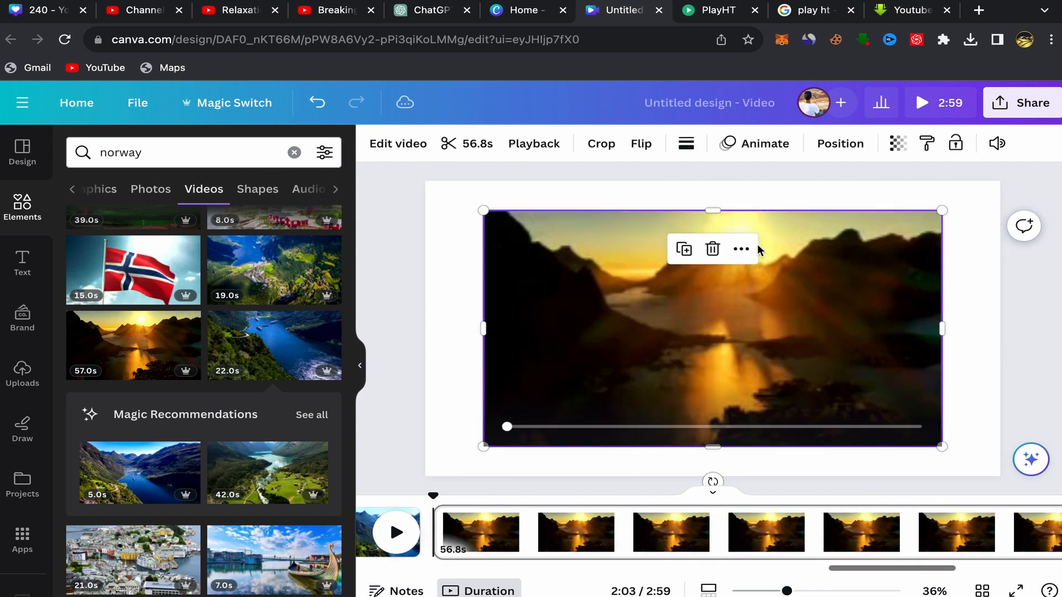
click(741, 253)
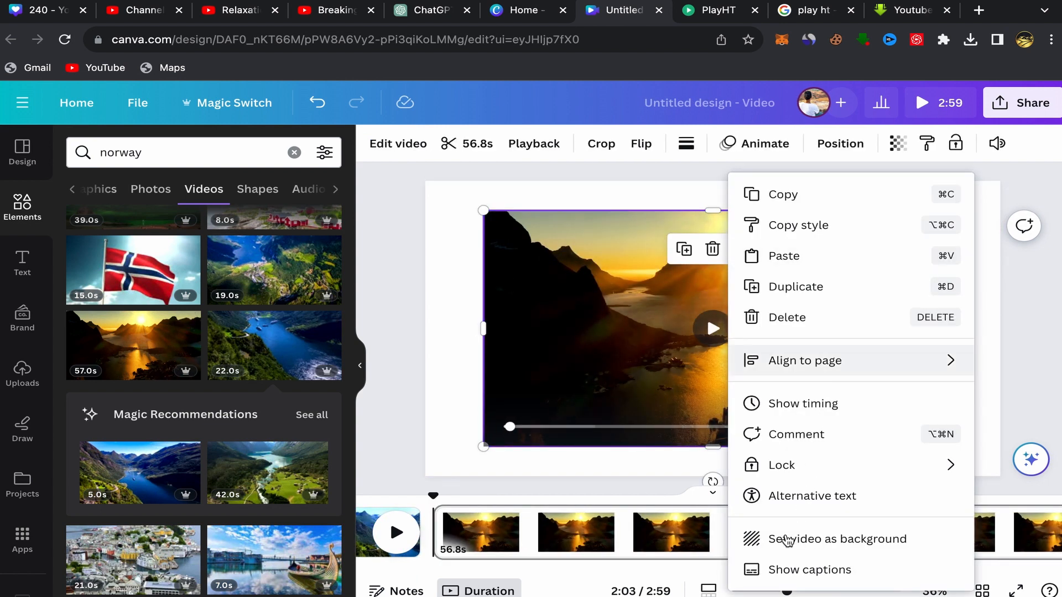
click(755, 538)
- Add a 0.3-second Dissolve transition between the first two pages and apply it between all pages
scroll(623, 550, left, 2)
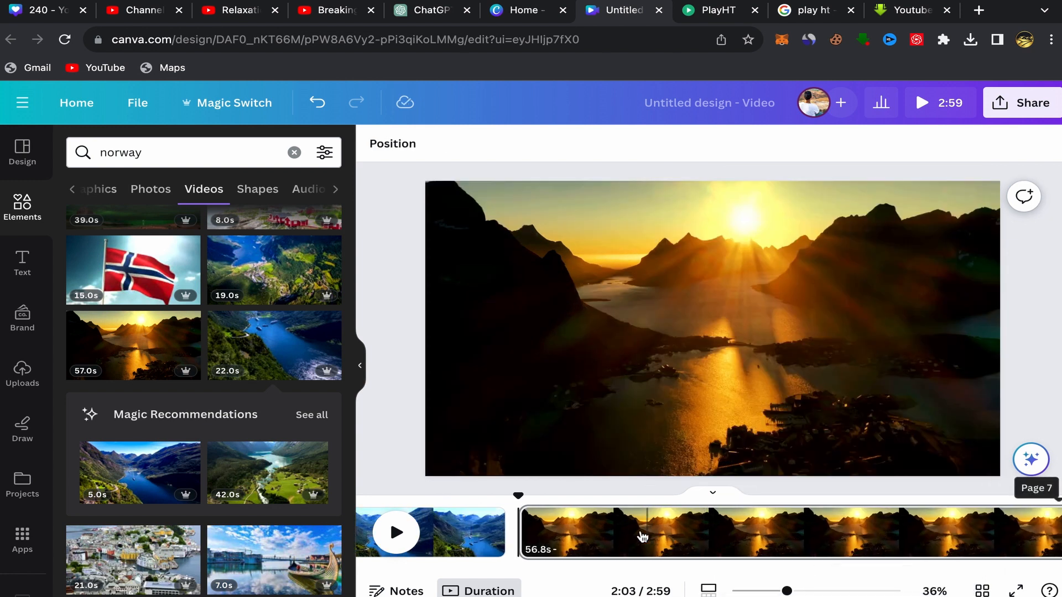
scroll(594, 537, left, 2)
scroll(594, 536, left, 20)
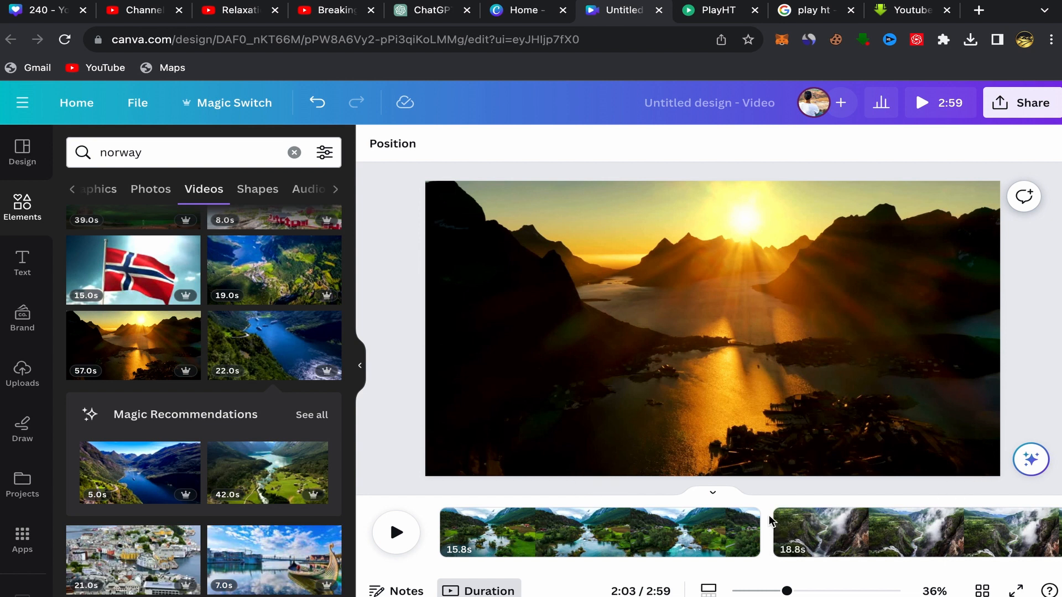
click(775, 549)
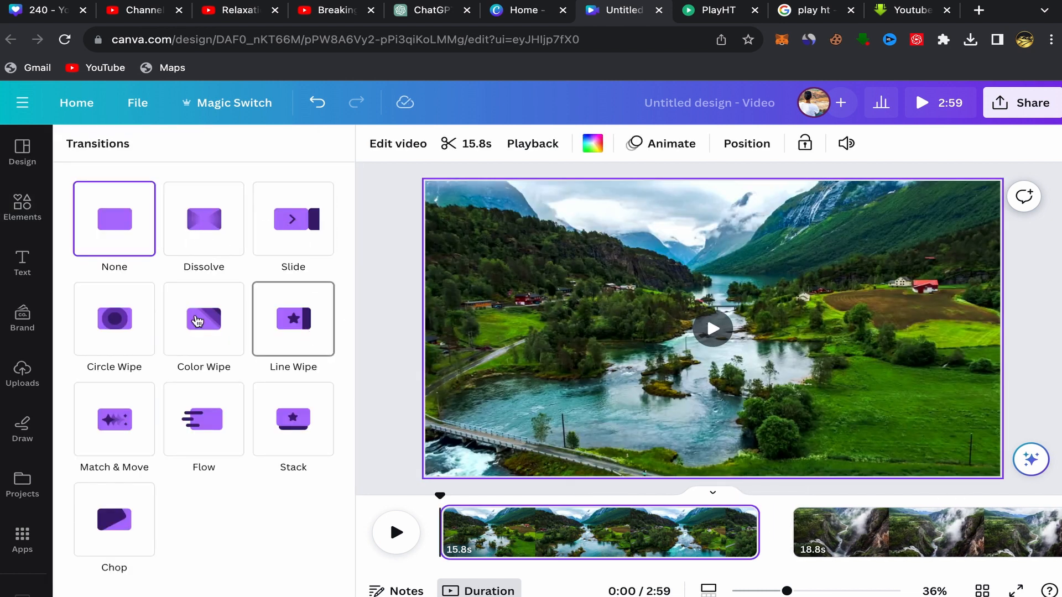
click(199, 206)
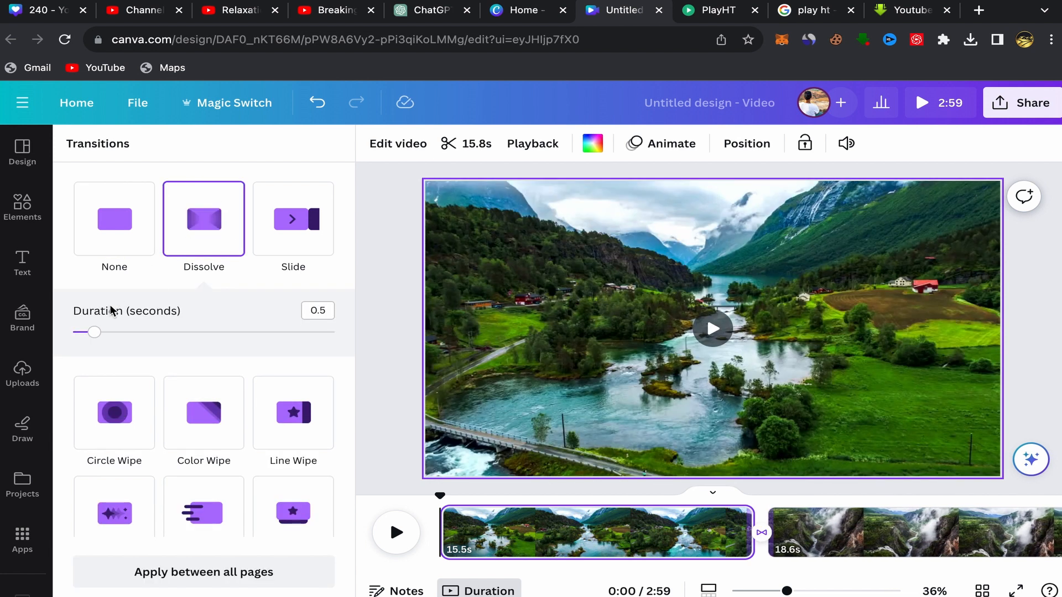
drag(94, 332, 84, 334)
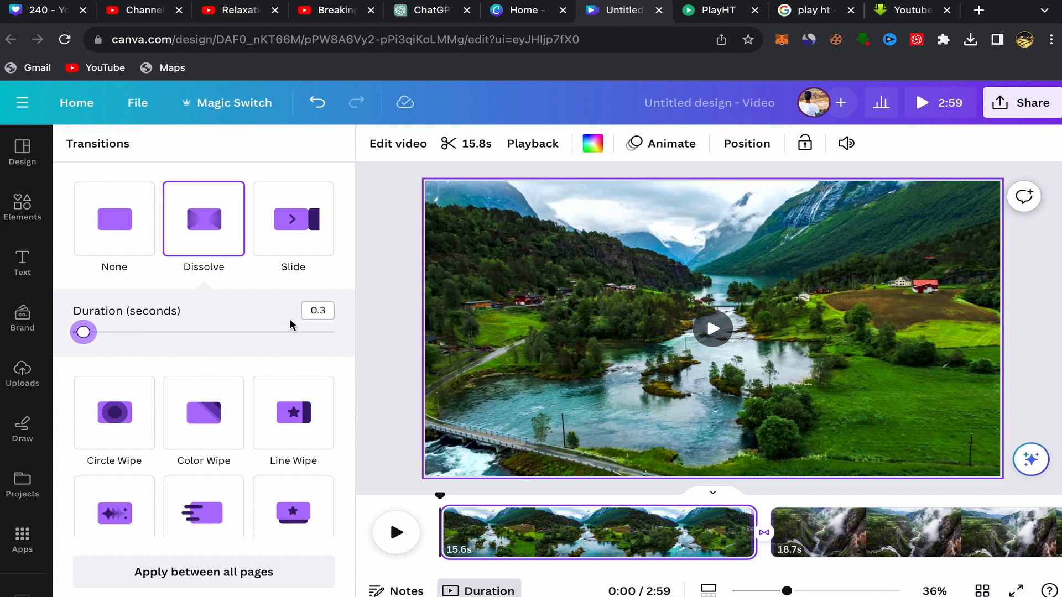
click(223, 575)
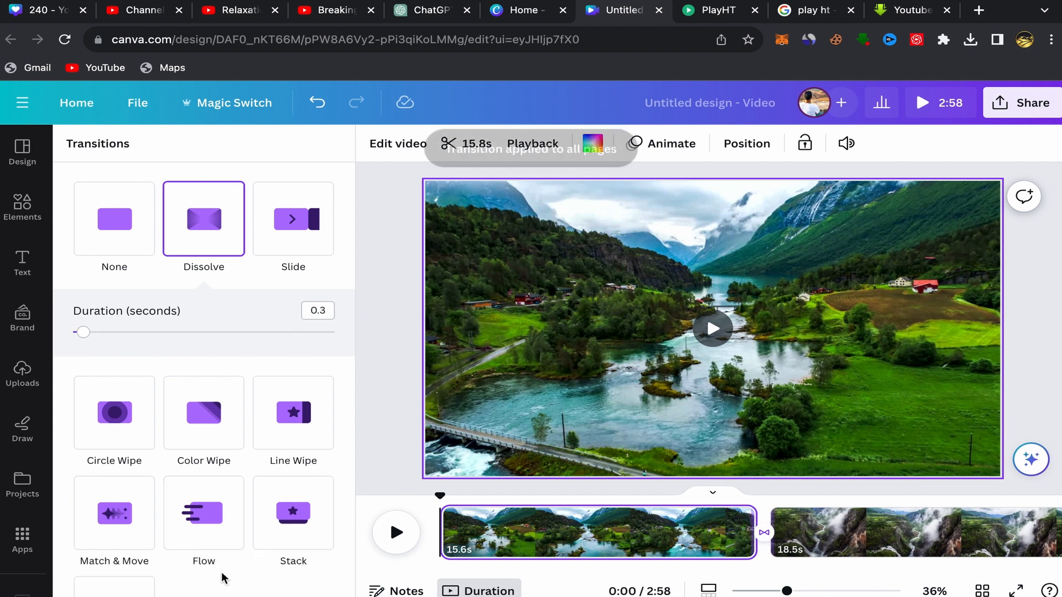
click(378, 418)
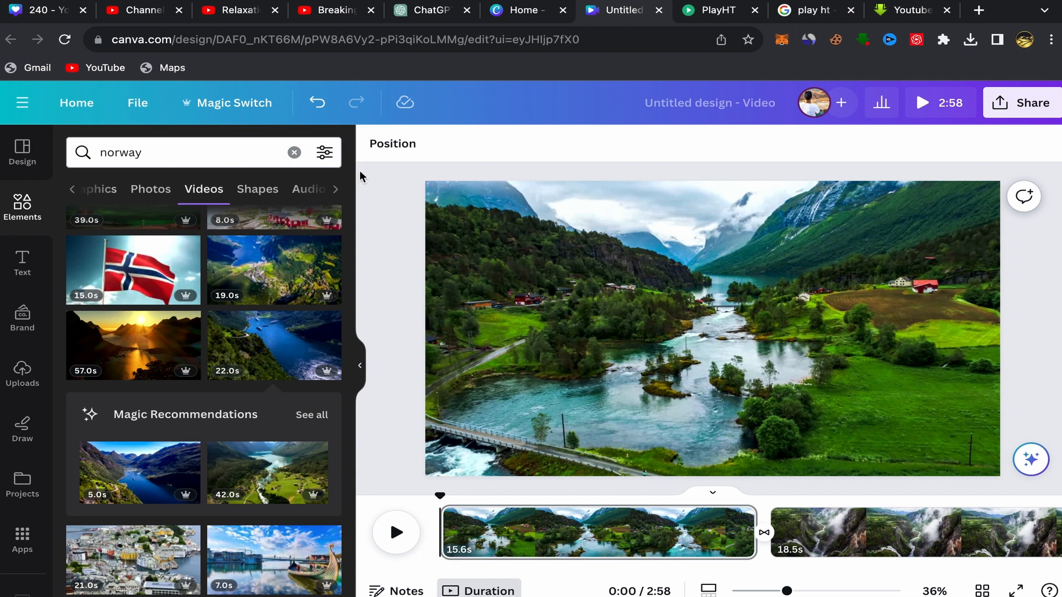
- Check the Relaxation Film channel on YouTube, and look through the BreakingCopyright channel's royalty-free music playlists
click(243, 17)
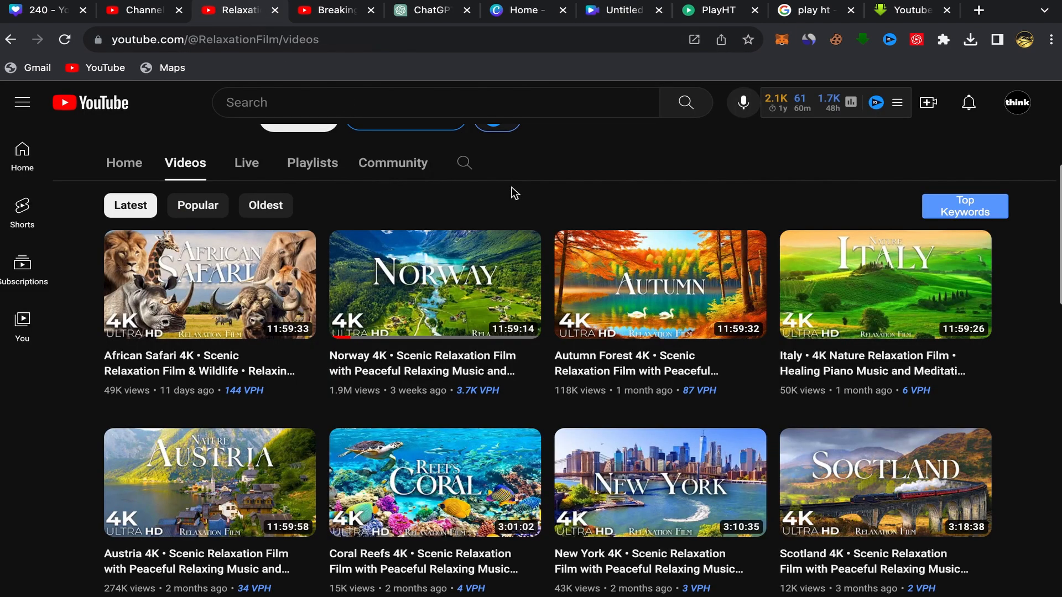
scroll(509, 190, up, 5)
click(334, 12)
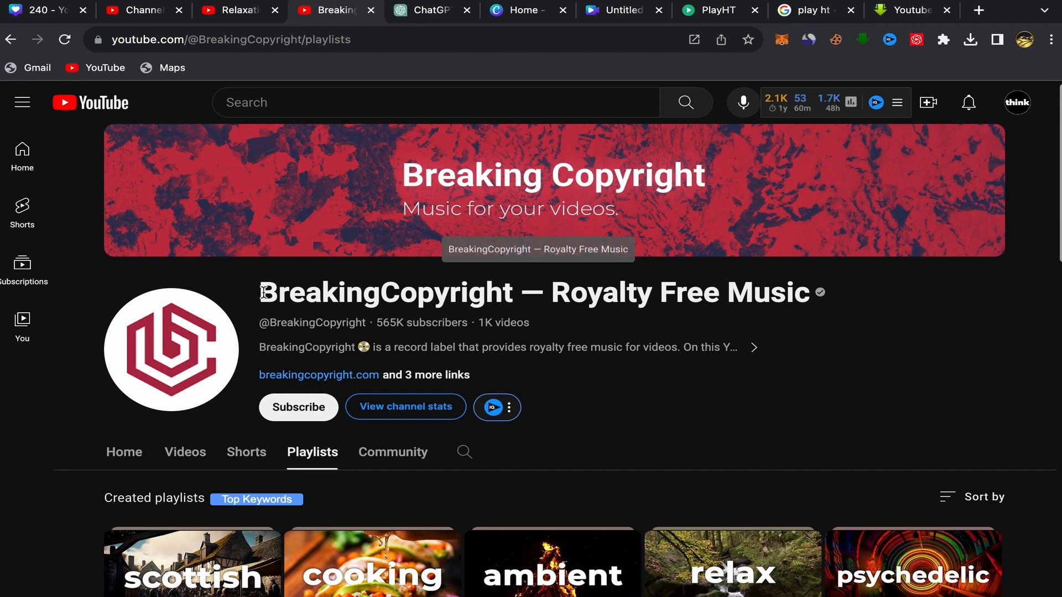
drag(255, 293, 835, 301)
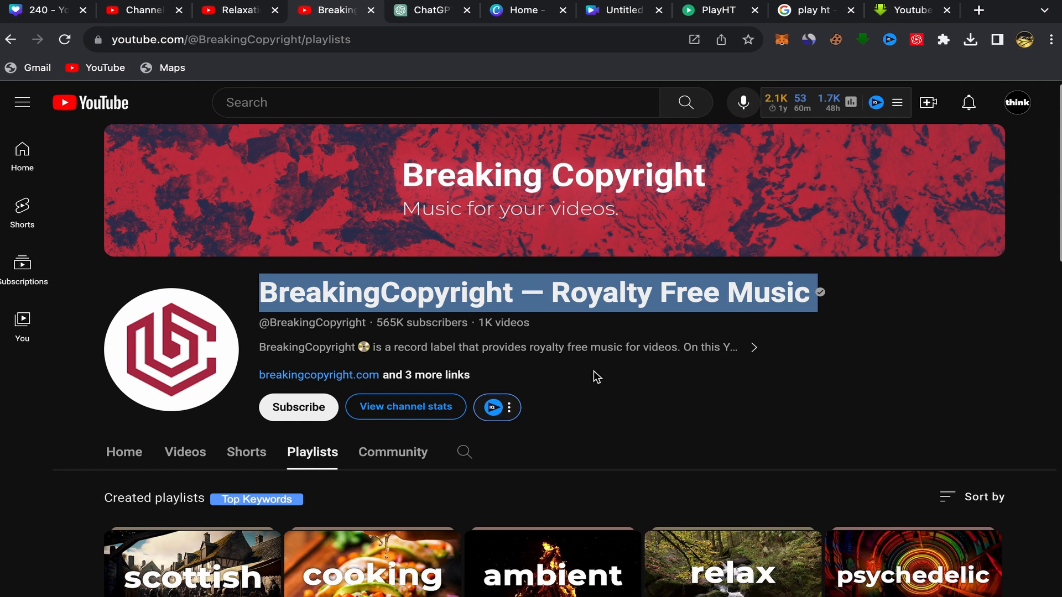
click(548, 394)
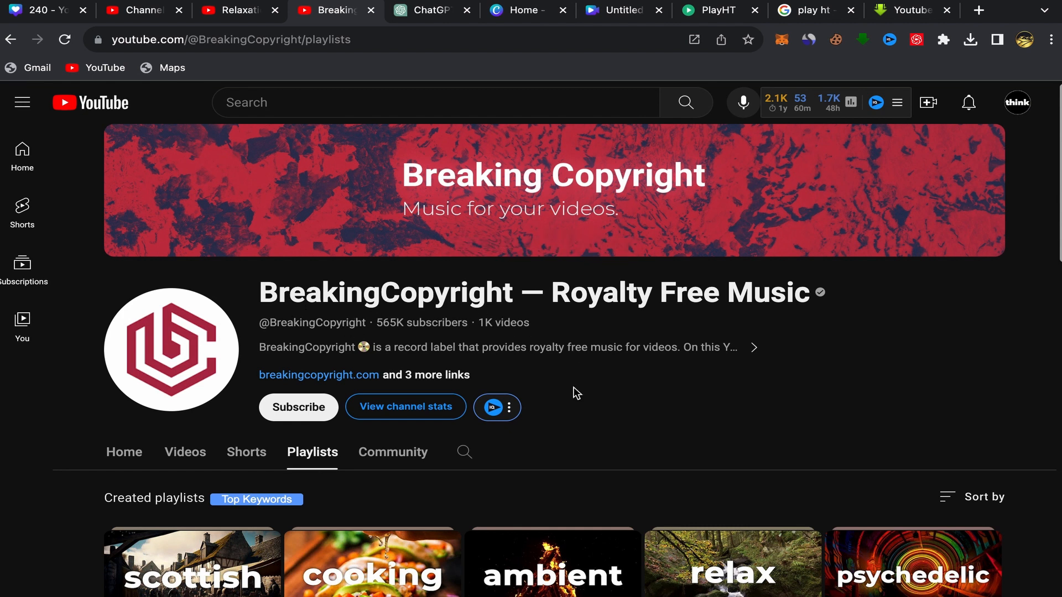
scroll(575, 393, down, 1)
scroll(551, 387, down, 3)
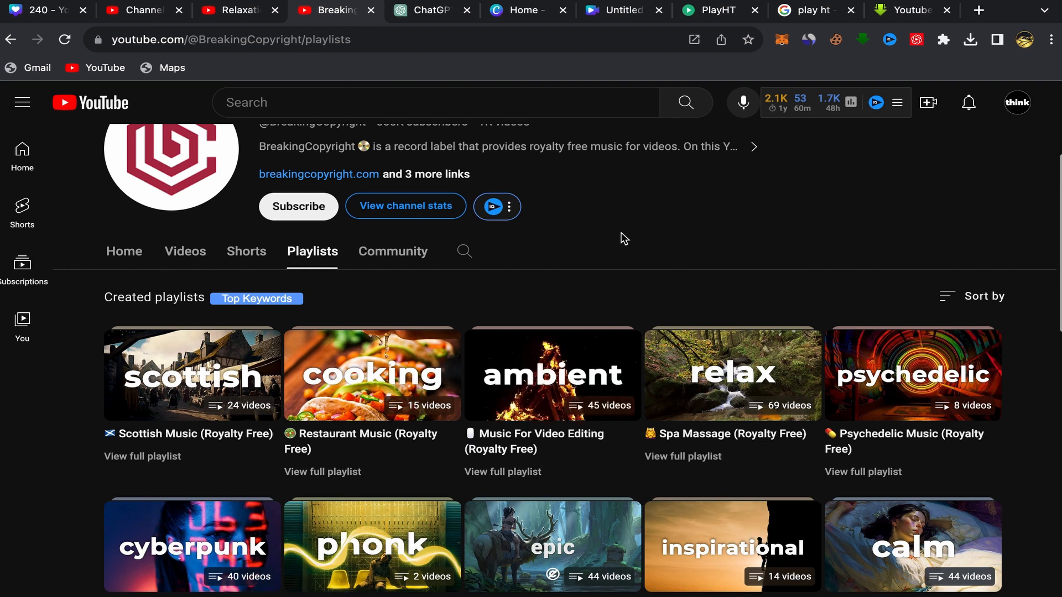
scroll(623, 238, down, 3)
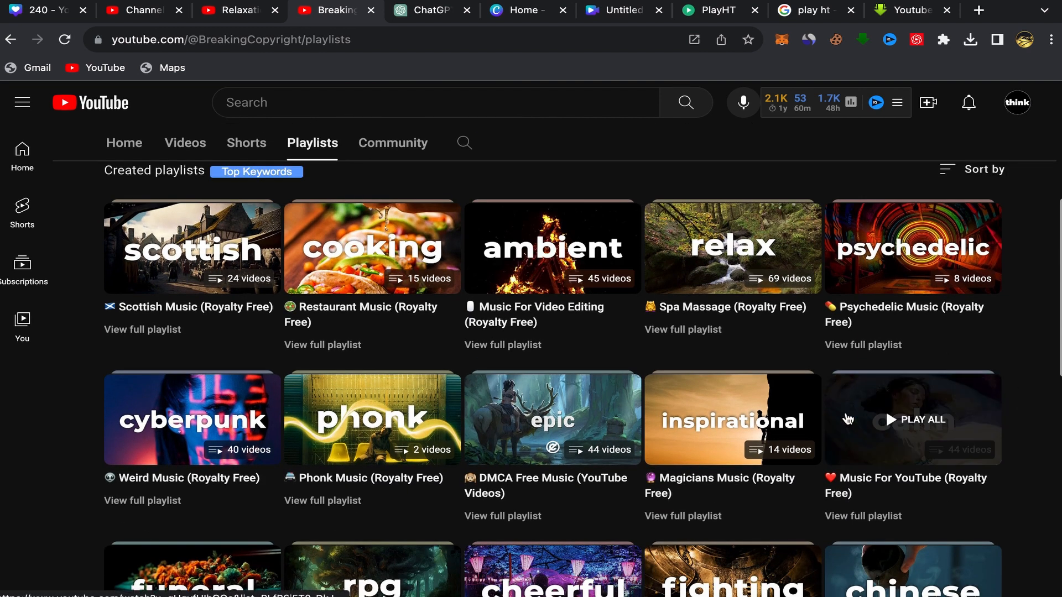
scroll(848, 418, up, 3)
scroll(847, 419, up, 2)
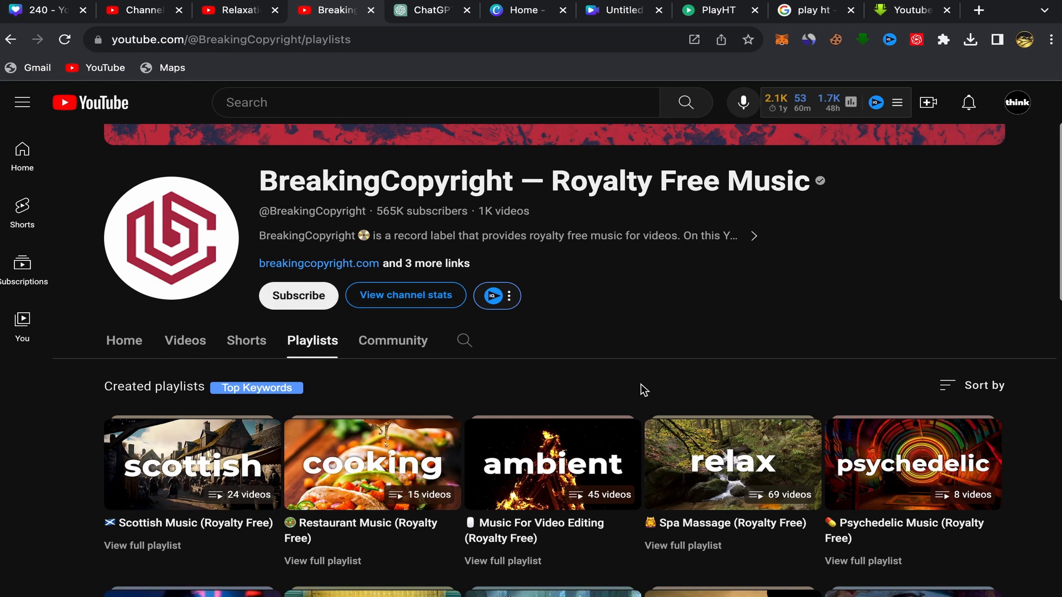
scroll(639, 388, down, 5)
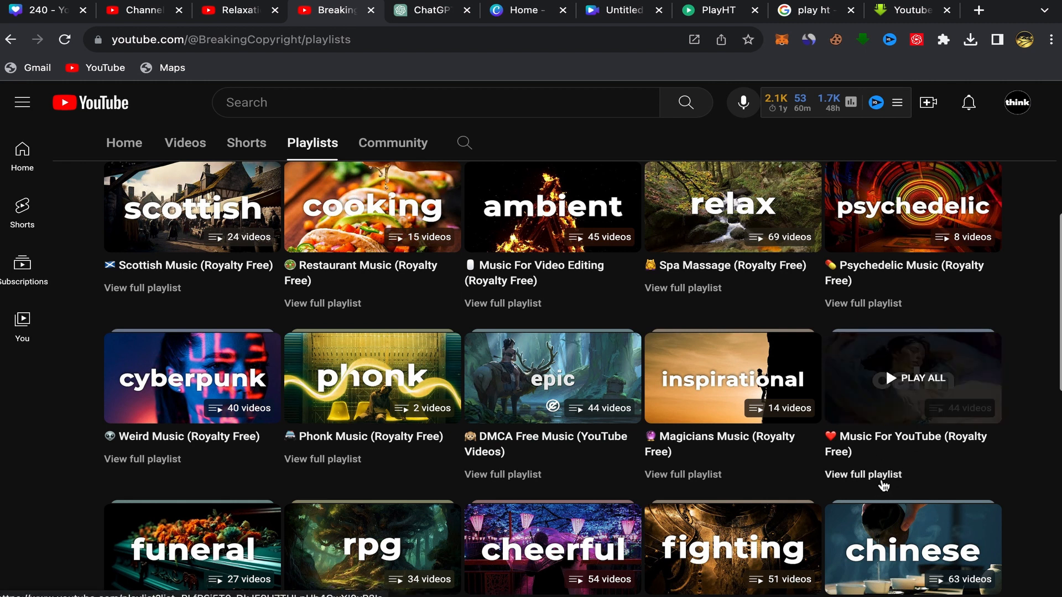
- Open the full Music For YouTube (Royalty Free) playlist and copy the share link of its first track, "DREAMCATCHER"
click(883, 479)
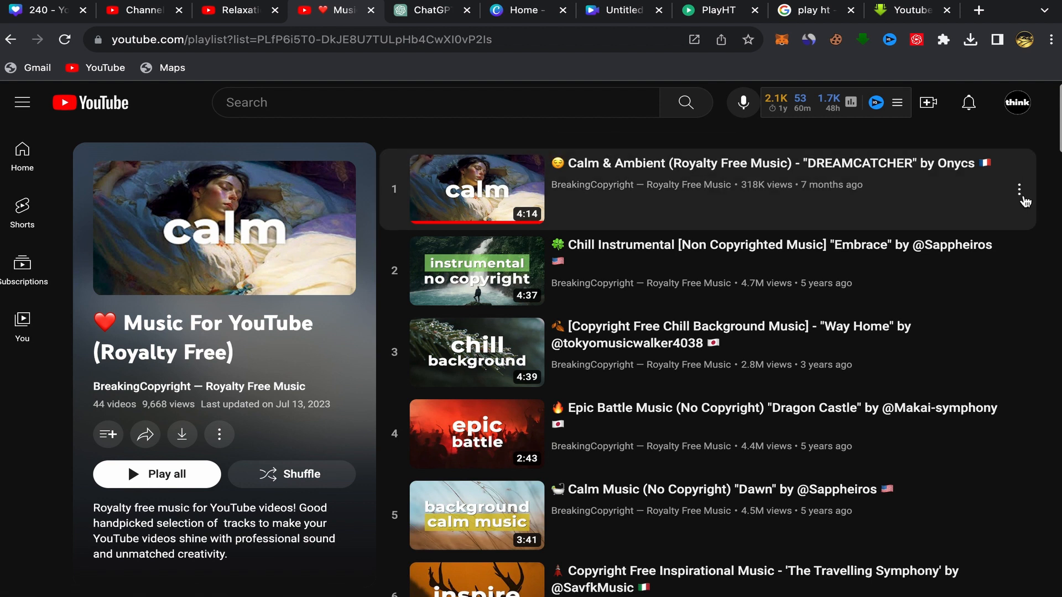
click(1022, 195)
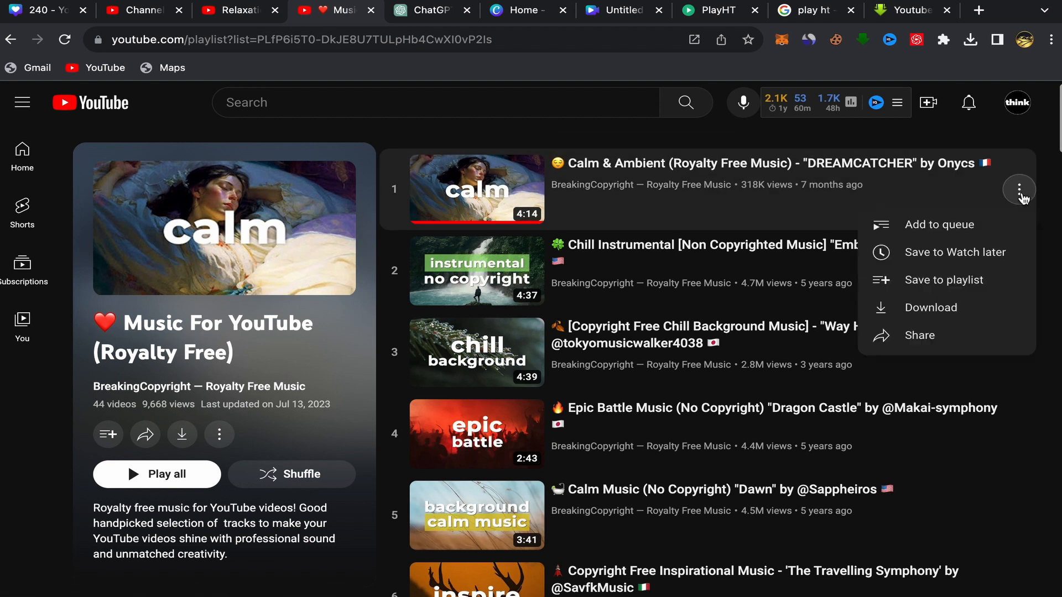
click(911, 337)
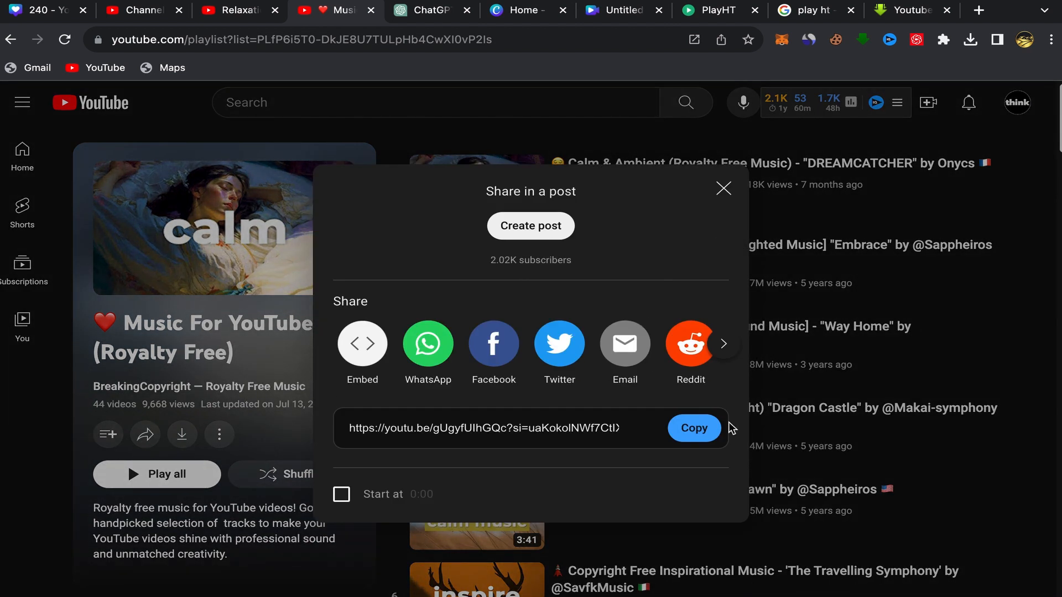
click(691, 429)
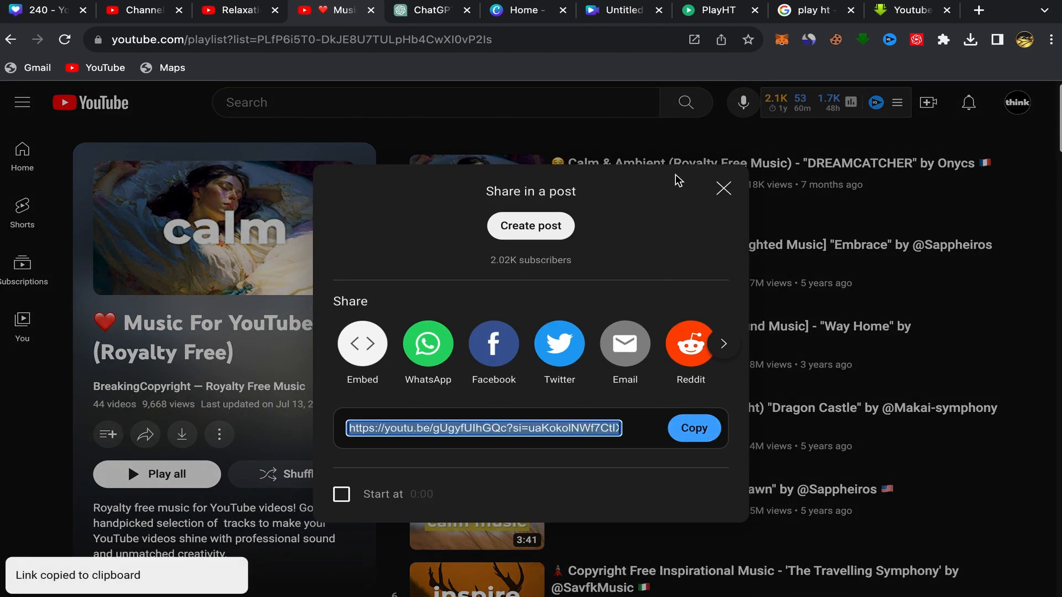
click(723, 188)
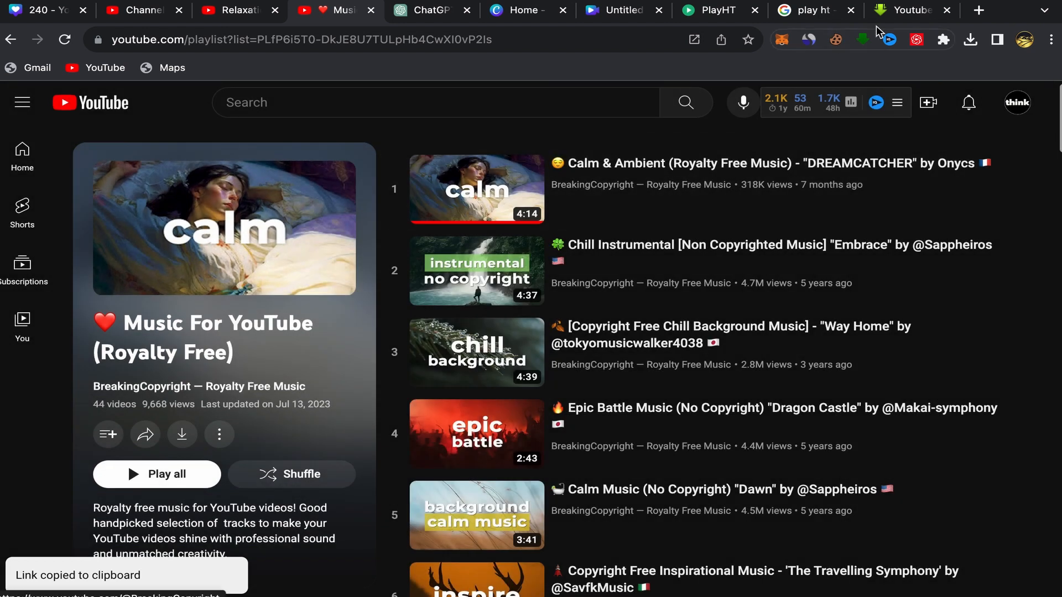
- Load the copied "DREAMCATCHER" link in SaveFrom.net's Youtube Music Downloader and review the video and audio formats offered for download
click(910, 10)
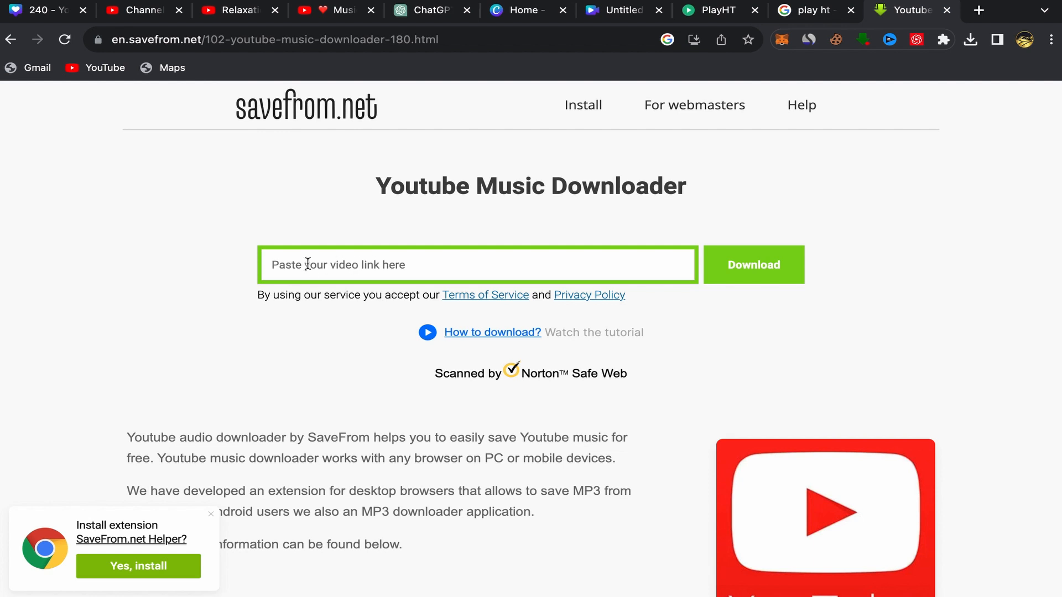
click(278, 267)
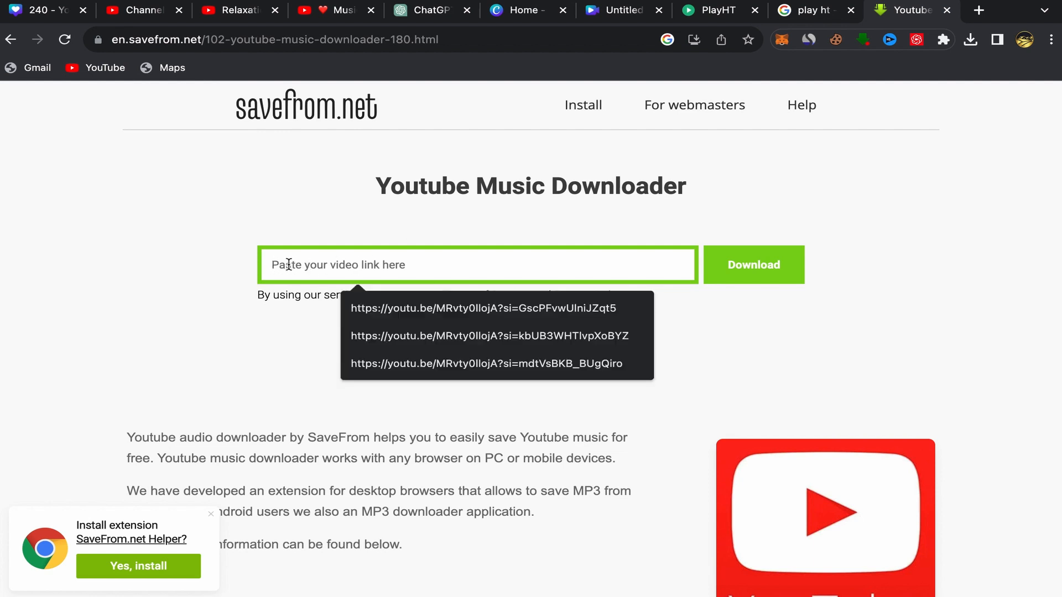
right_click(291, 266)
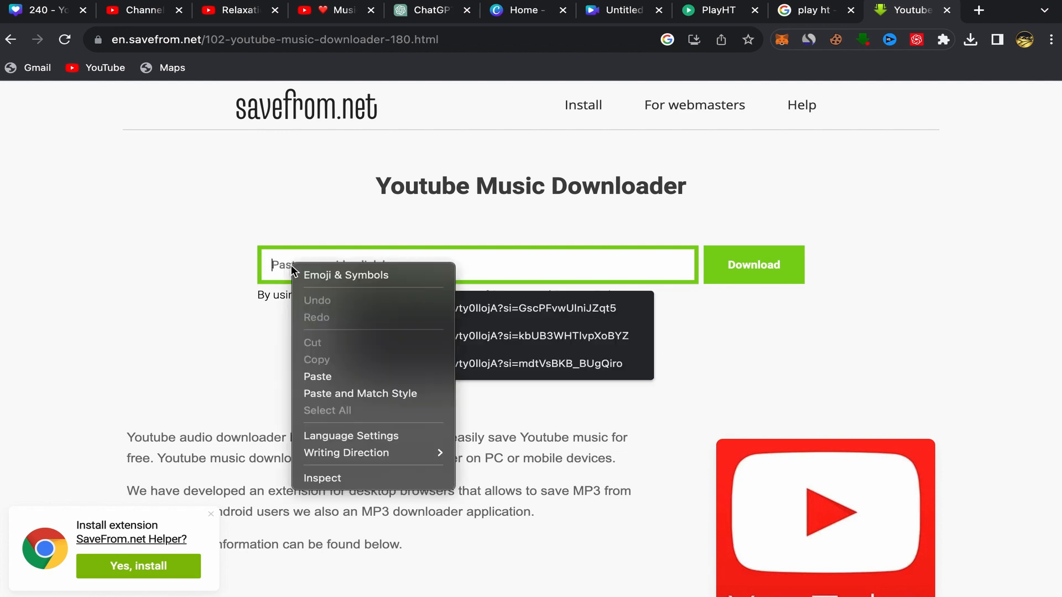
click(330, 379)
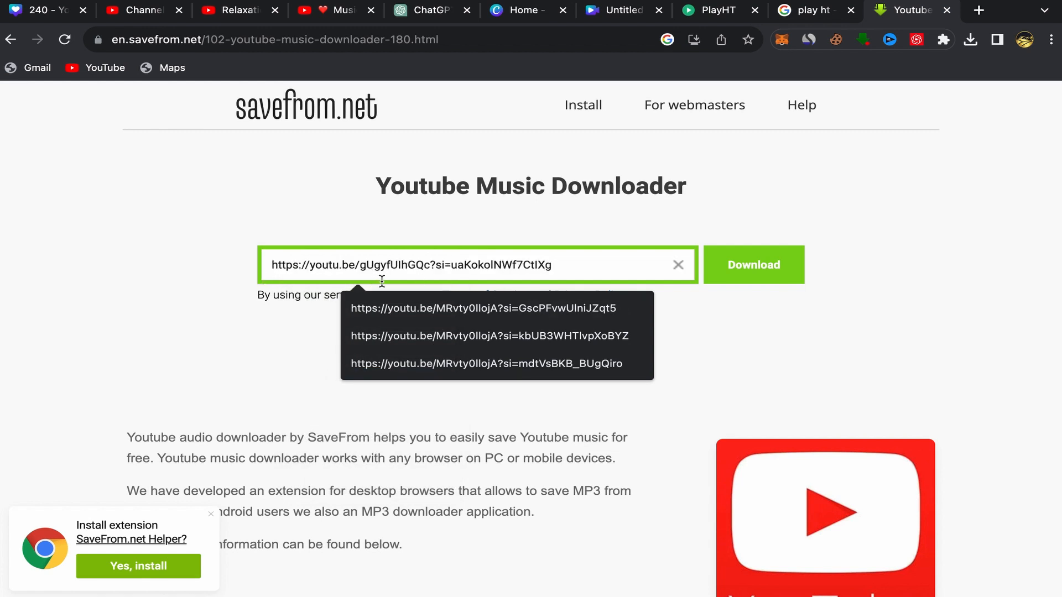
click(722, 318)
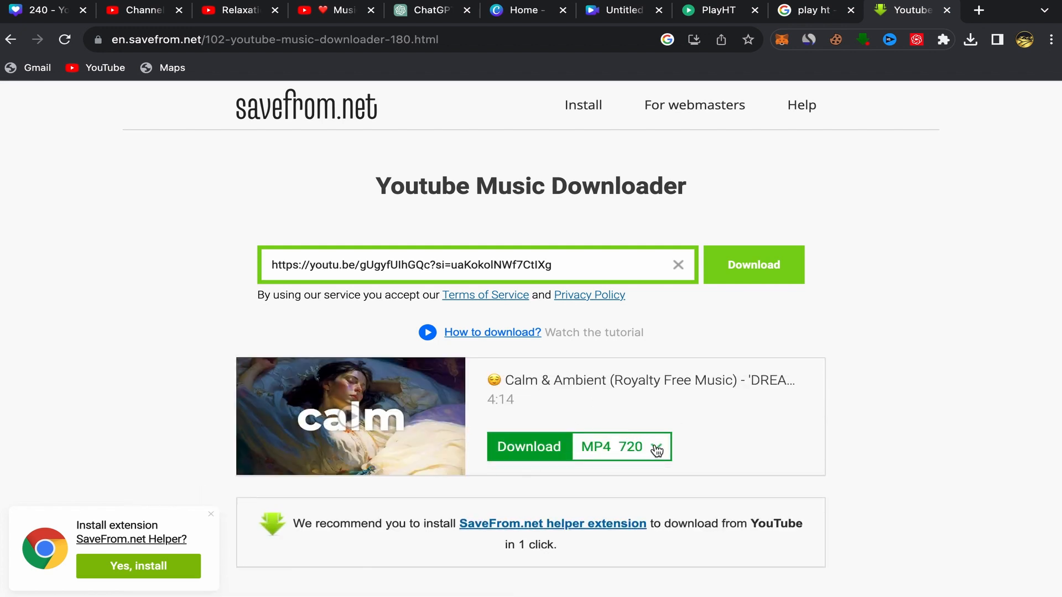
click(656, 450)
scroll(658, 486, down, 2)
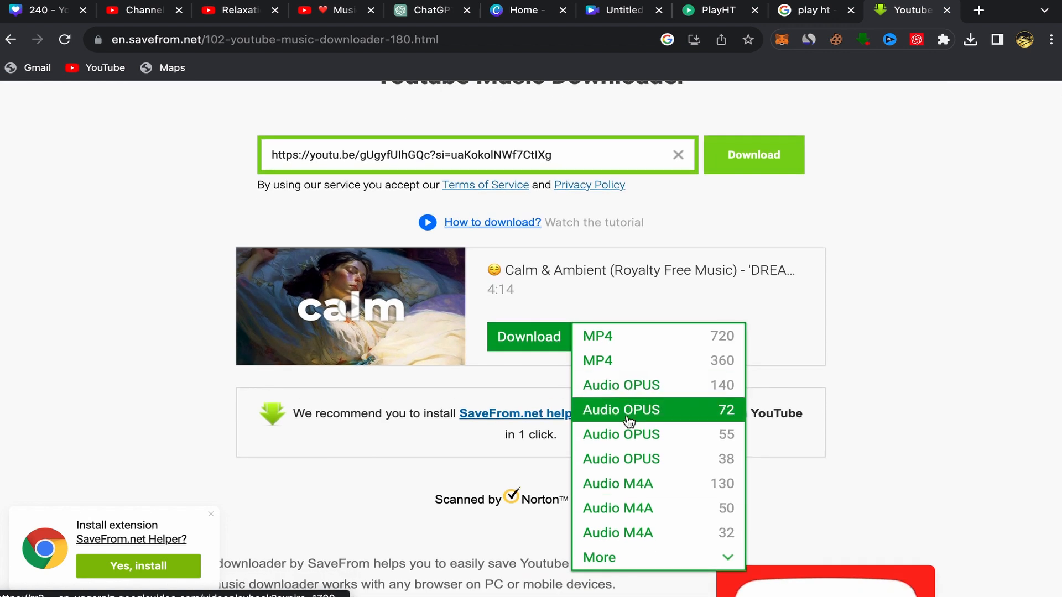
click(879, 339)
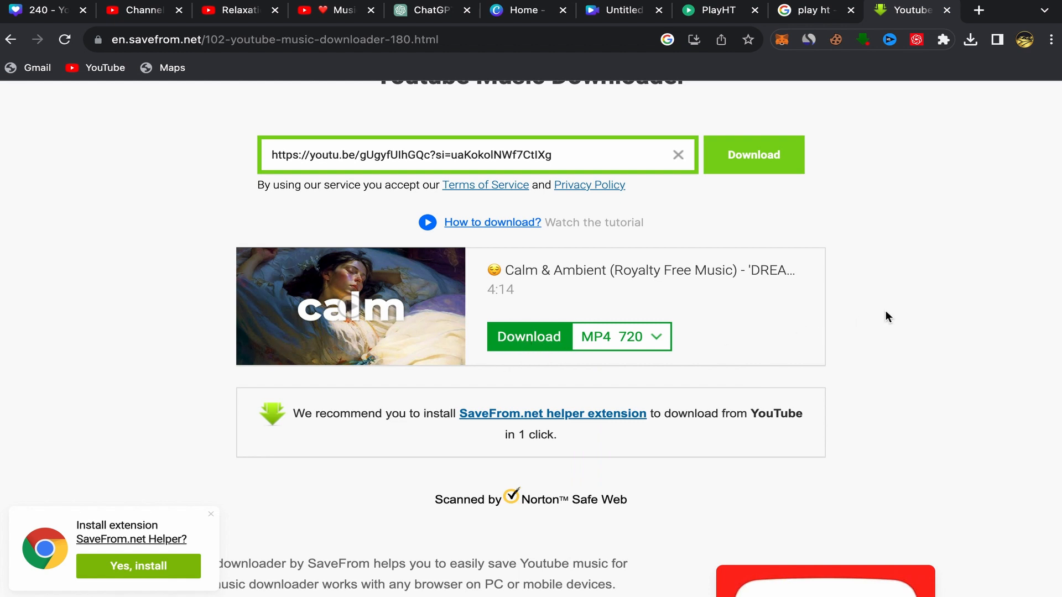
- Switch to the Canva design and add the uploaded "-- Calm _ Ambient (Royalty Free Music)" track as the video's background audio
click(626, 20)
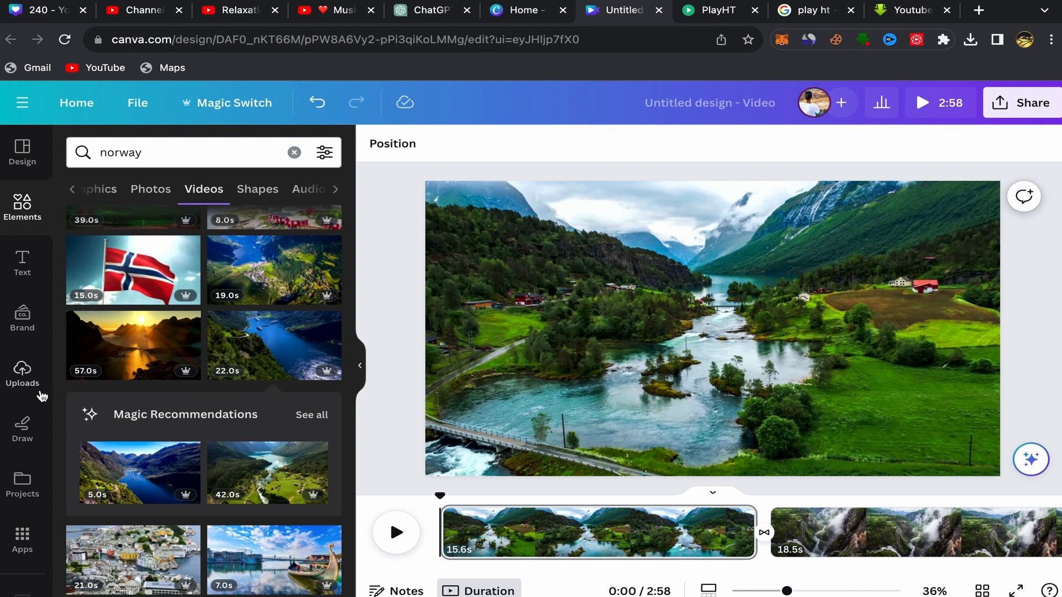
click(21, 371)
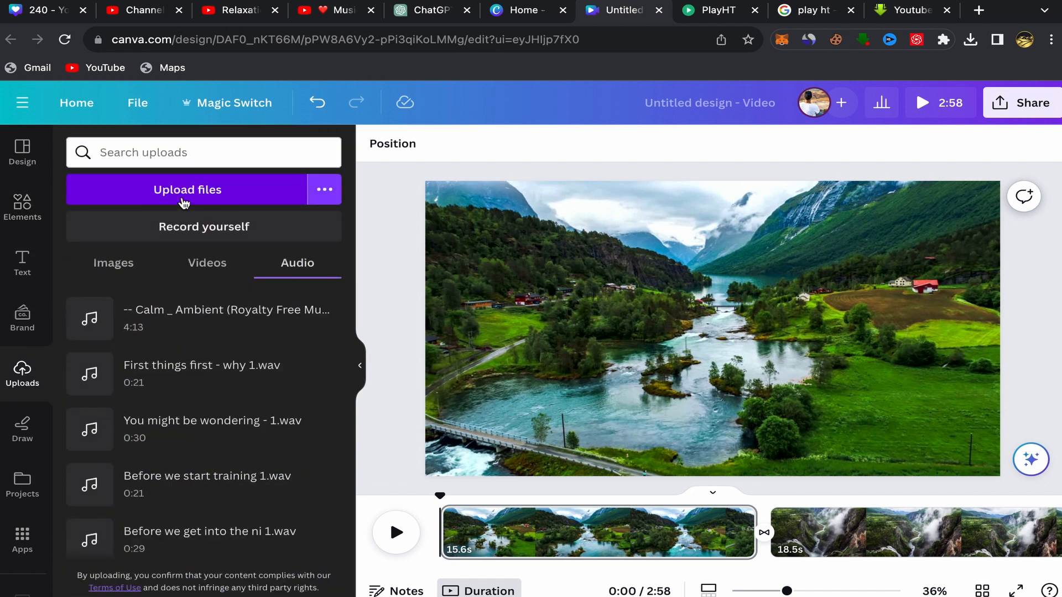
click(184, 204)
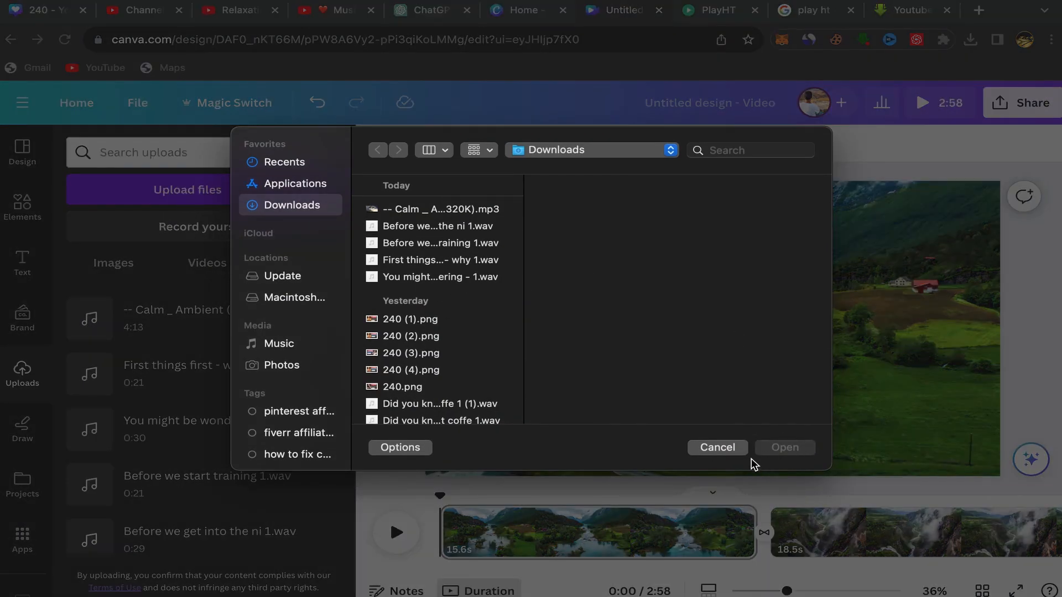
click(717, 448)
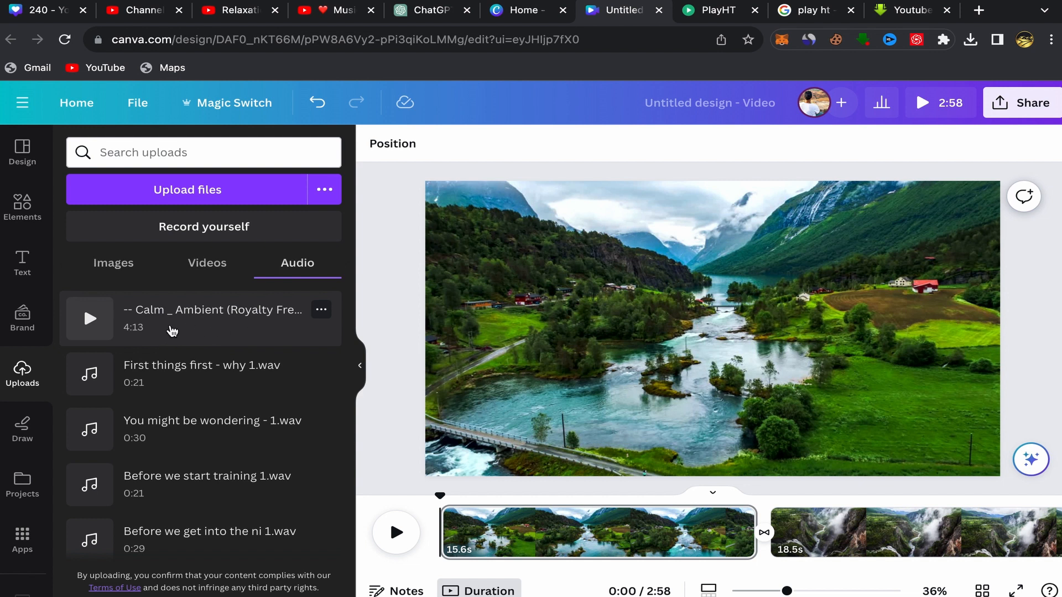
click(172, 330)
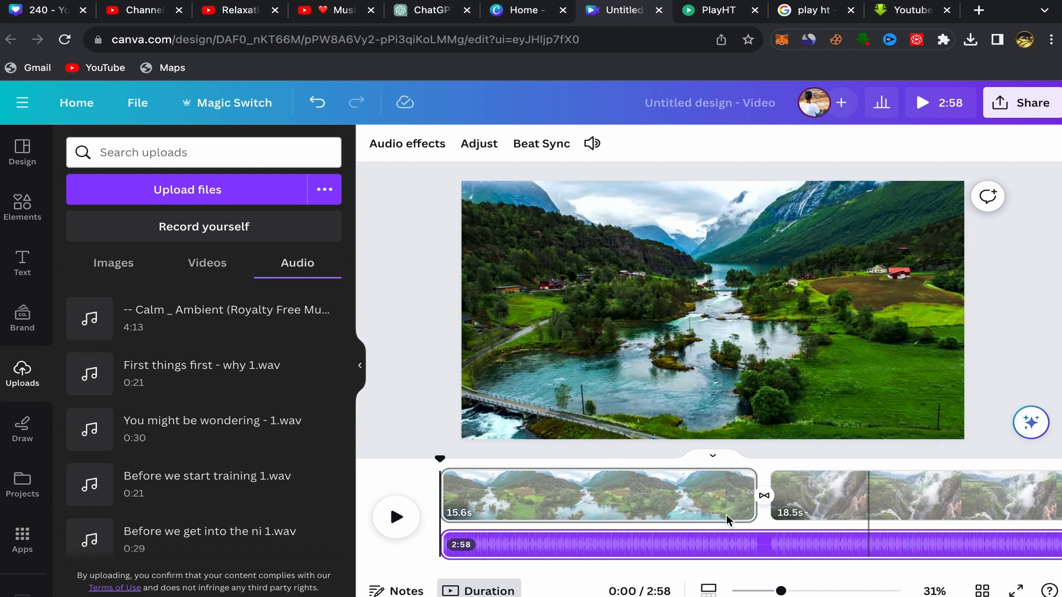
- Hide the uploads list, enlarge the canvas to 36%, and play the video with its music through to the fourth page before pausing
click(360, 366)
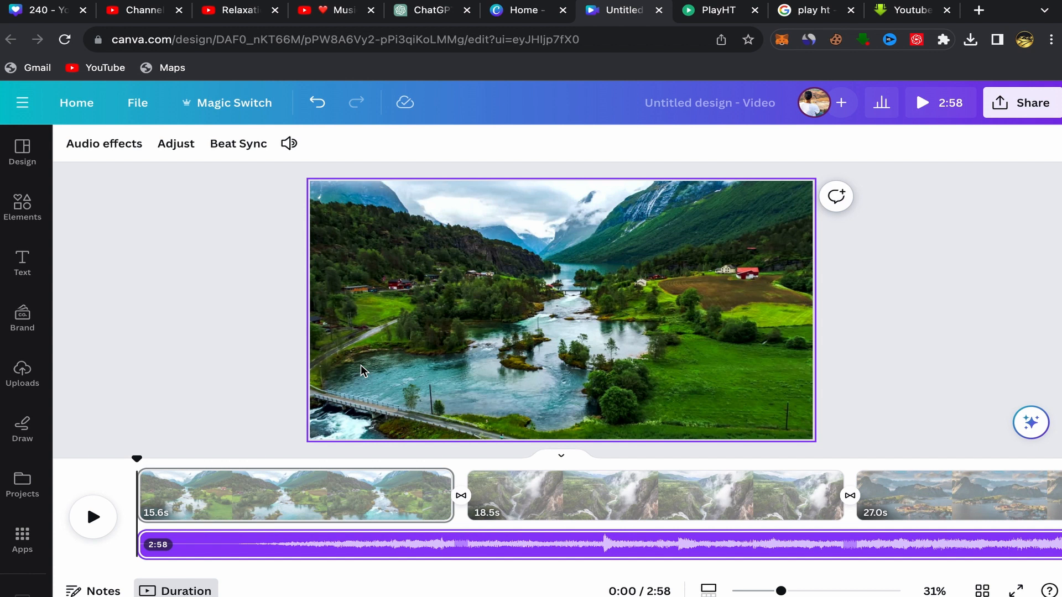
drag(782, 592, 787, 592)
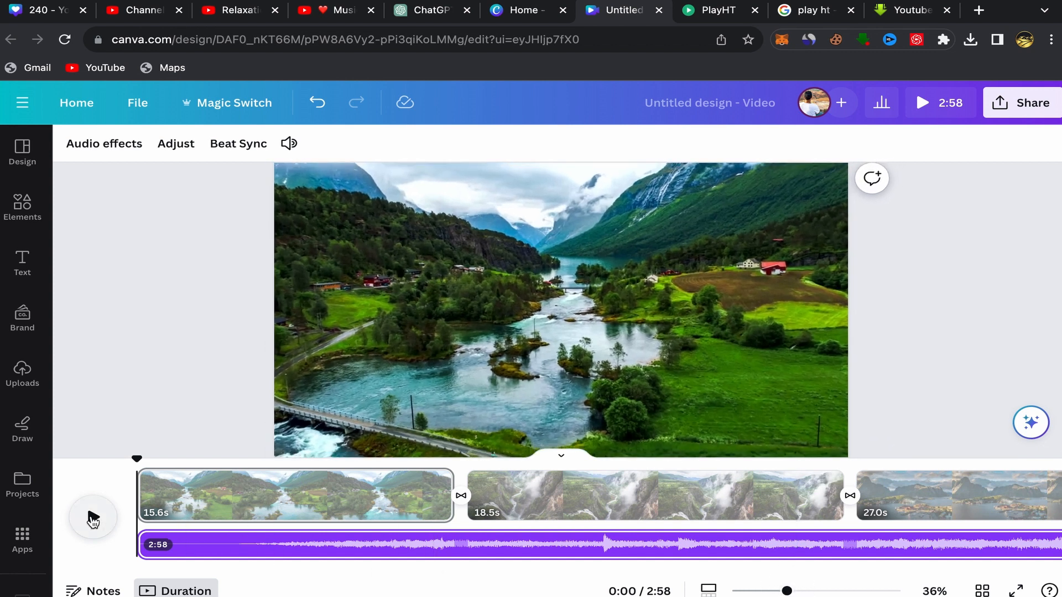
click(92, 519)
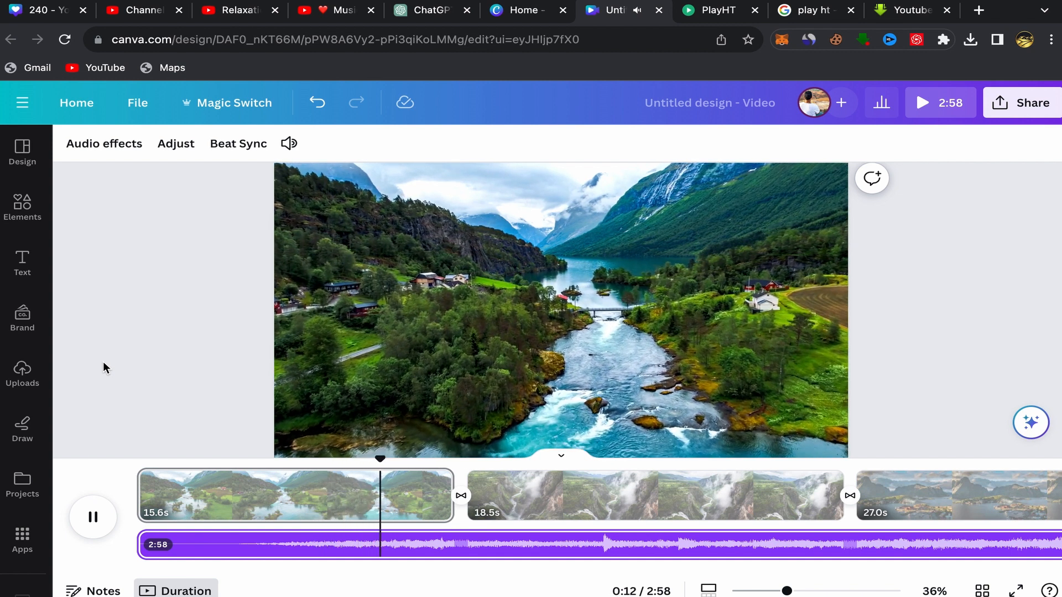
key(XF86AudioLowerVolume)
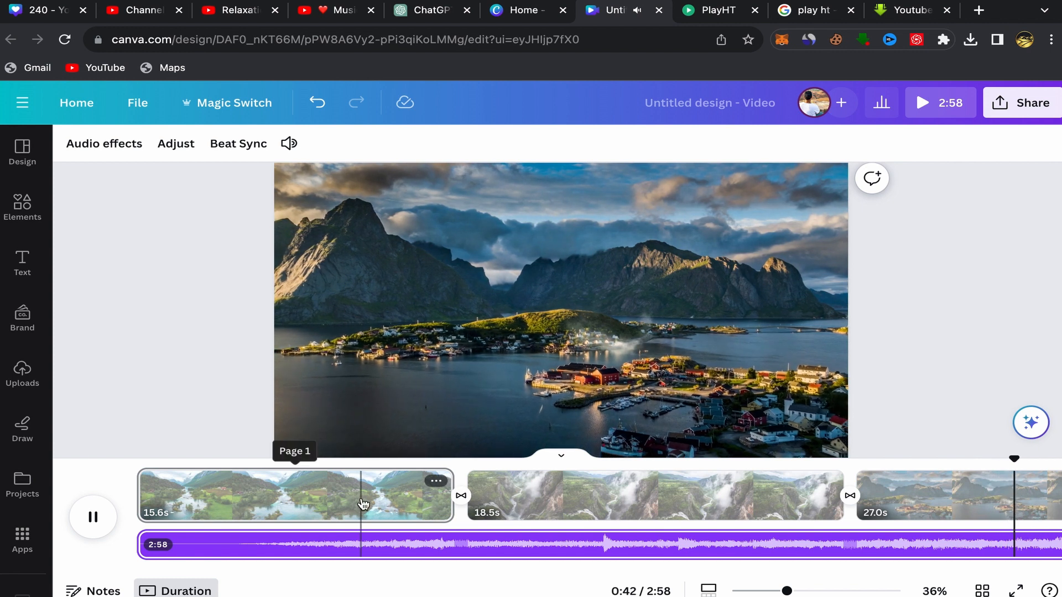
scroll(363, 503, right, 2)
scroll(363, 503, right, 8)
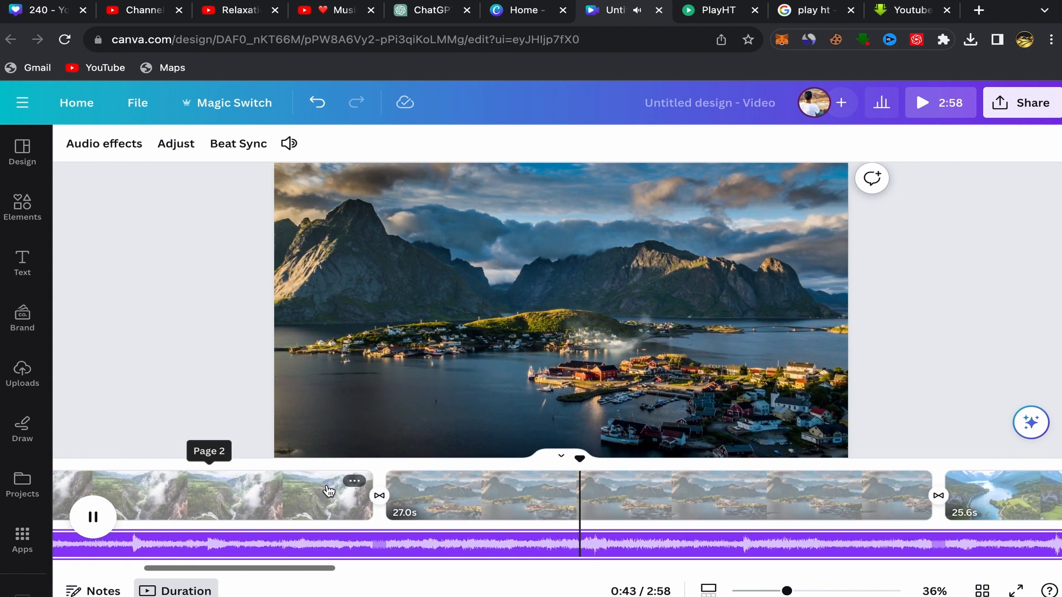
scroll(262, 487, right, 6)
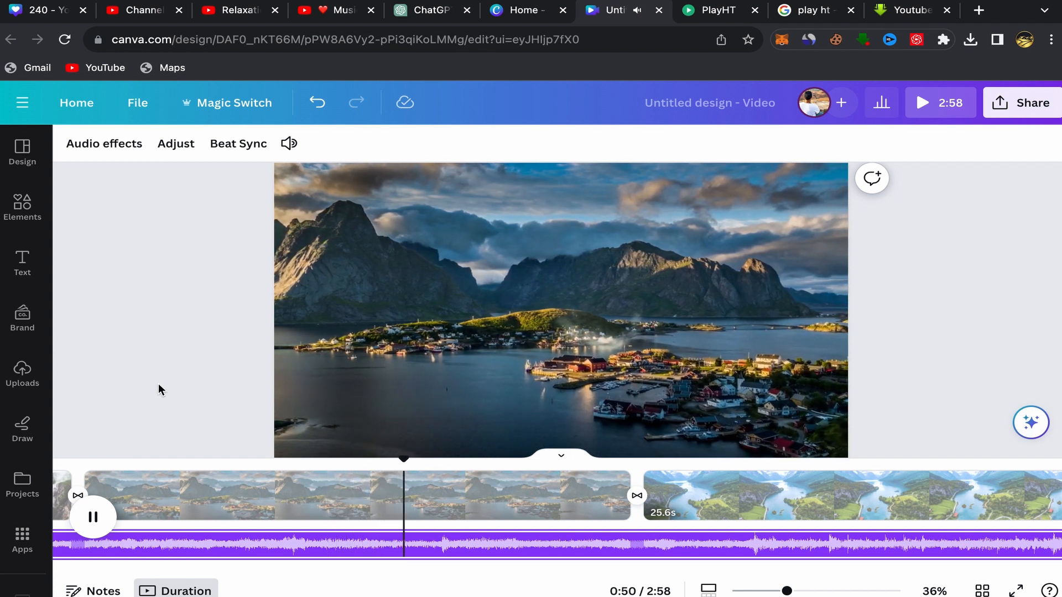
key(XF86AudioLowerVolume)
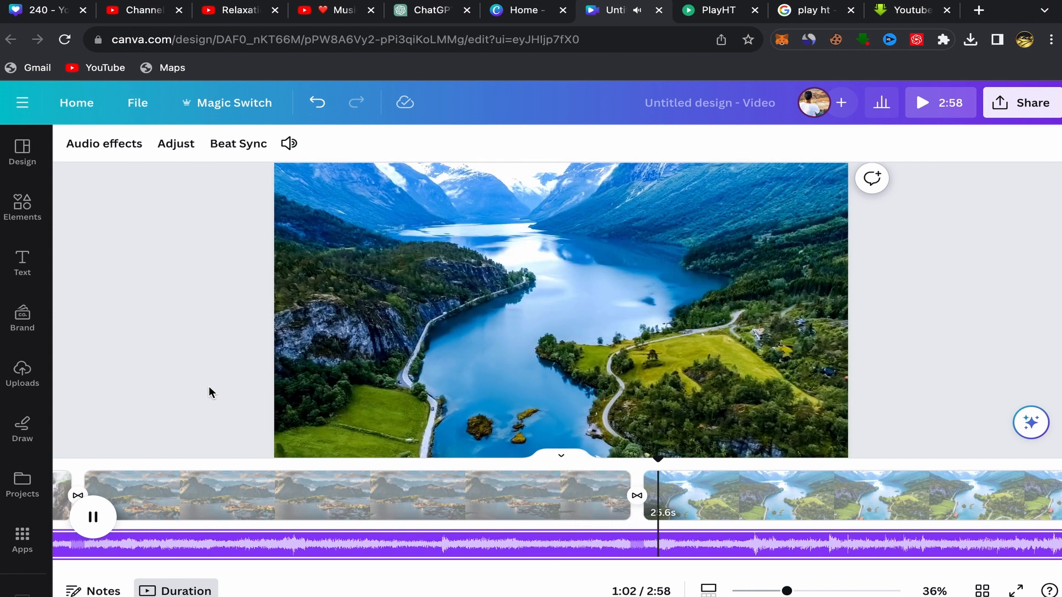
click(94, 518)
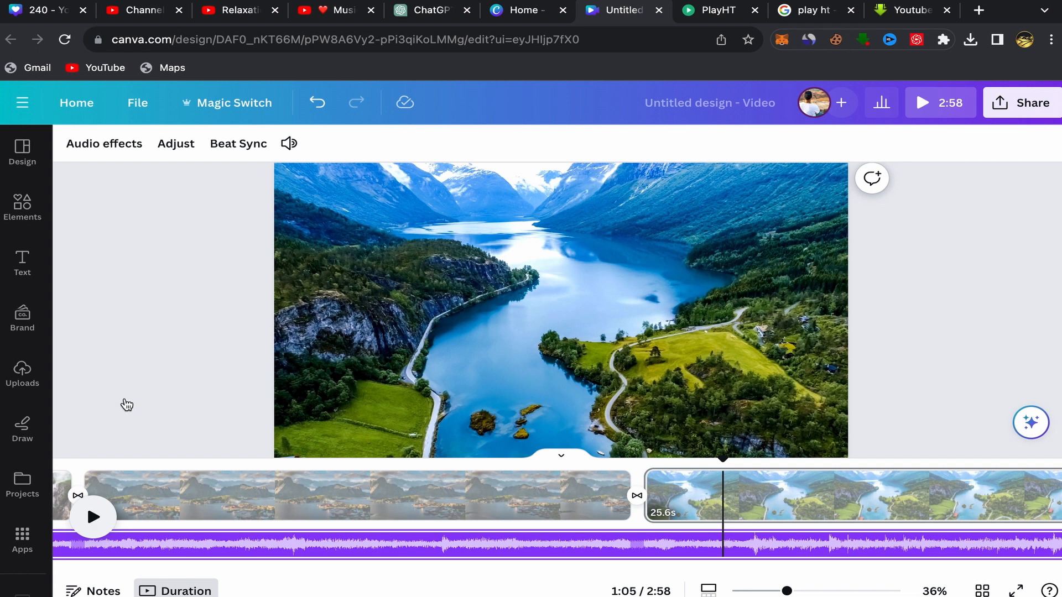
- Switch to the Relaxation Film channel on YouTube and look over its latest videos for comparison
click(234, 19)
scroll(575, 392, down, 3)
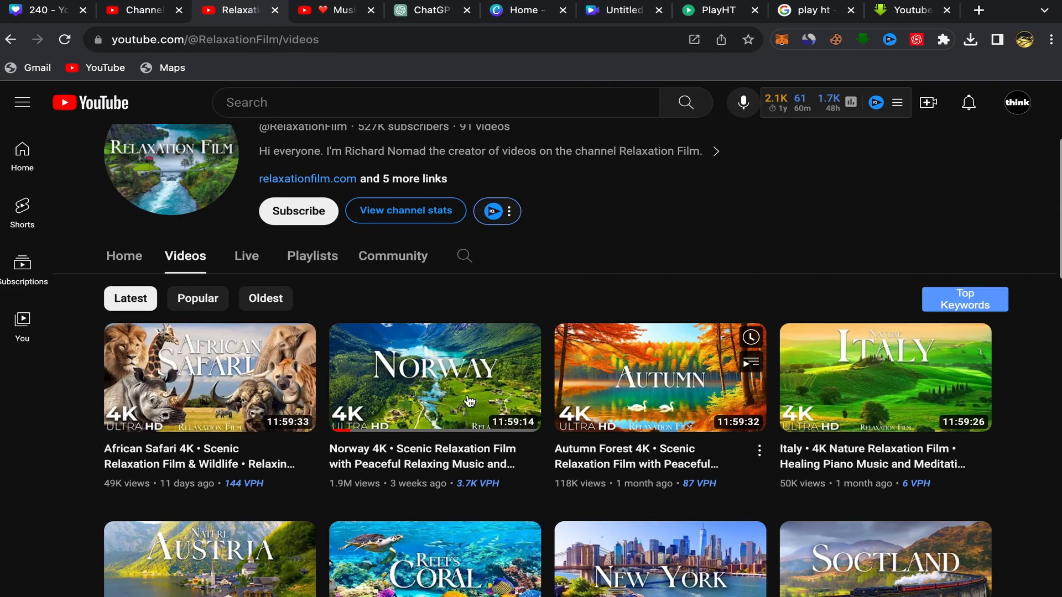
mouse_move(498, 426)
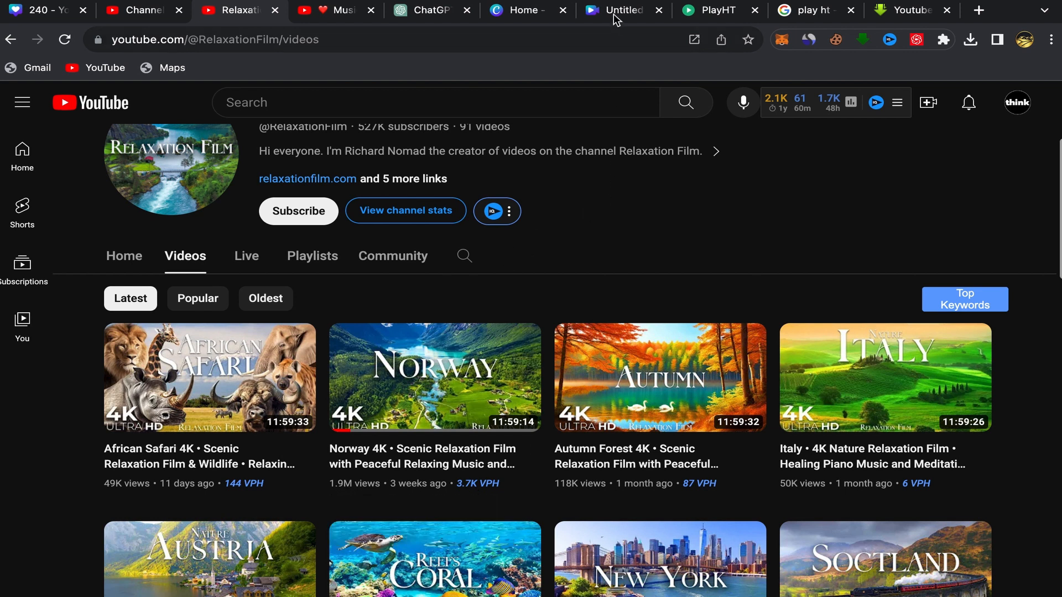
scroll(595, 176, up, 3)
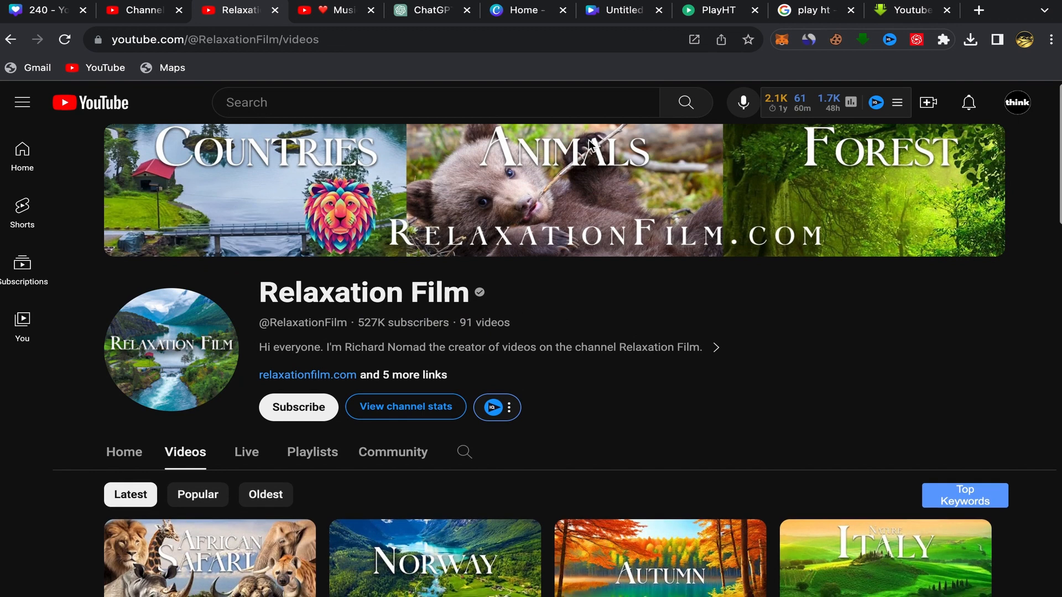
- Return to the Canva design and open its sharing and download options
click(616, 21)
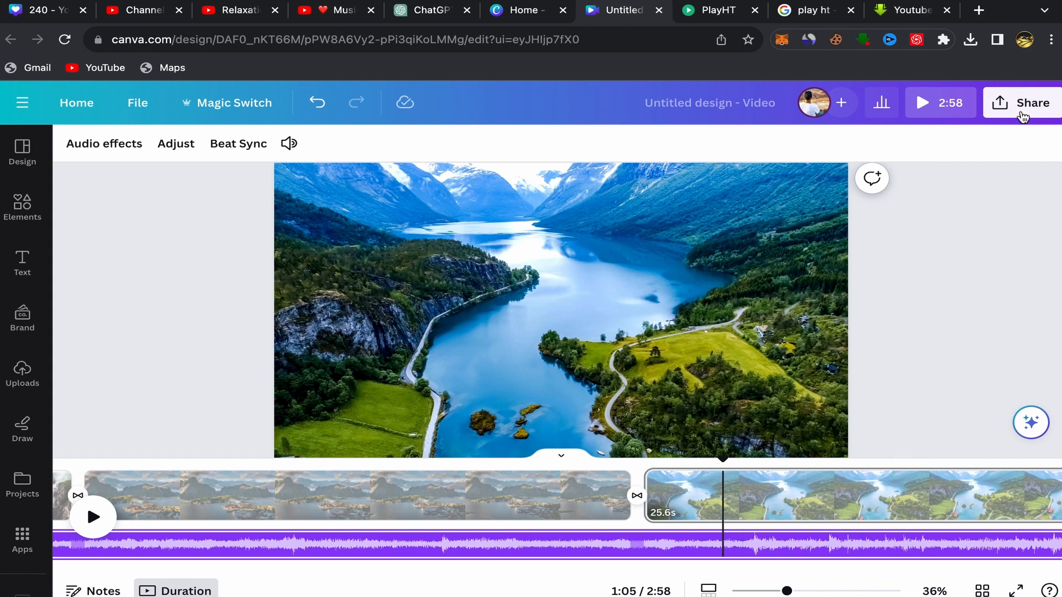
click(1021, 116)
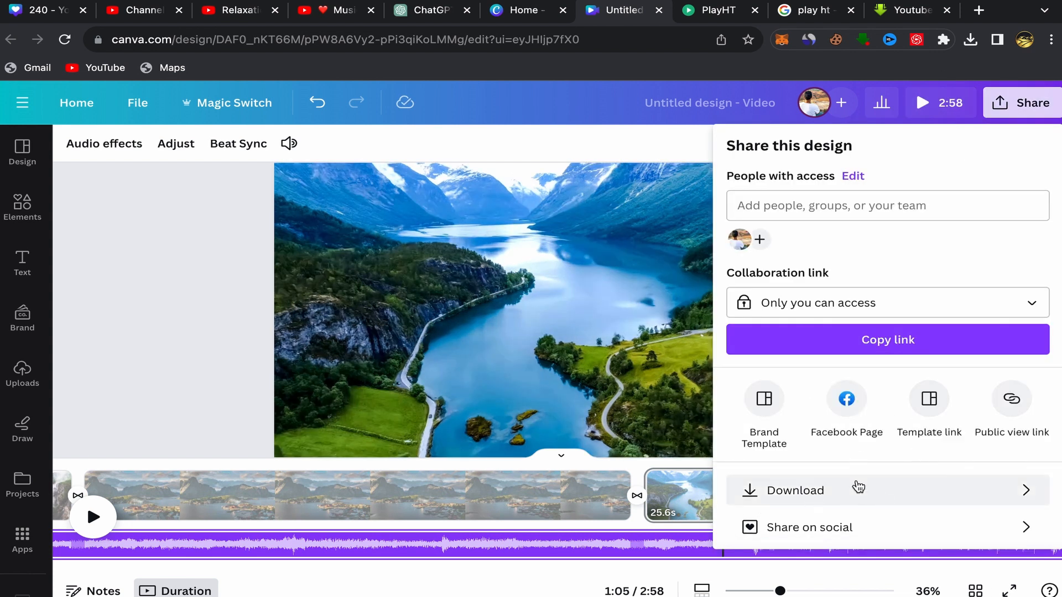